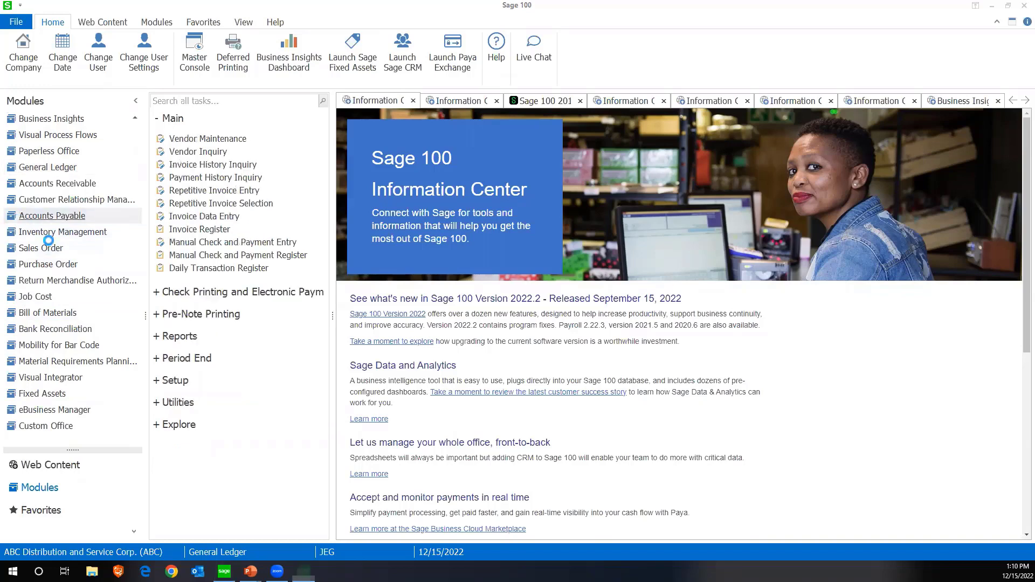
# Look over the Accounts Payable period end tasks and switch to the PowerPoint slide show
pyautogui.click(157, 358)
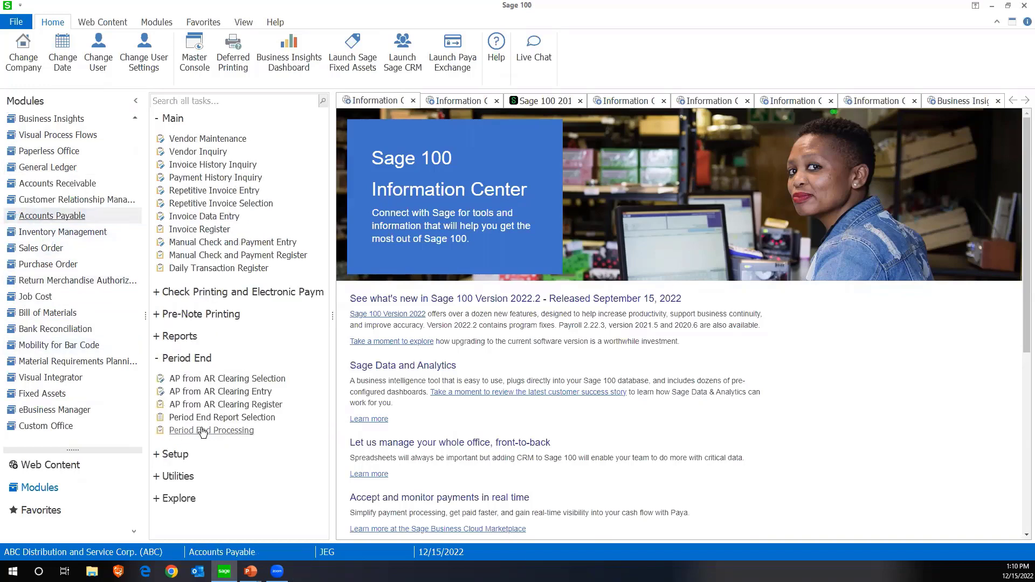
pyautogui.click(160, 361)
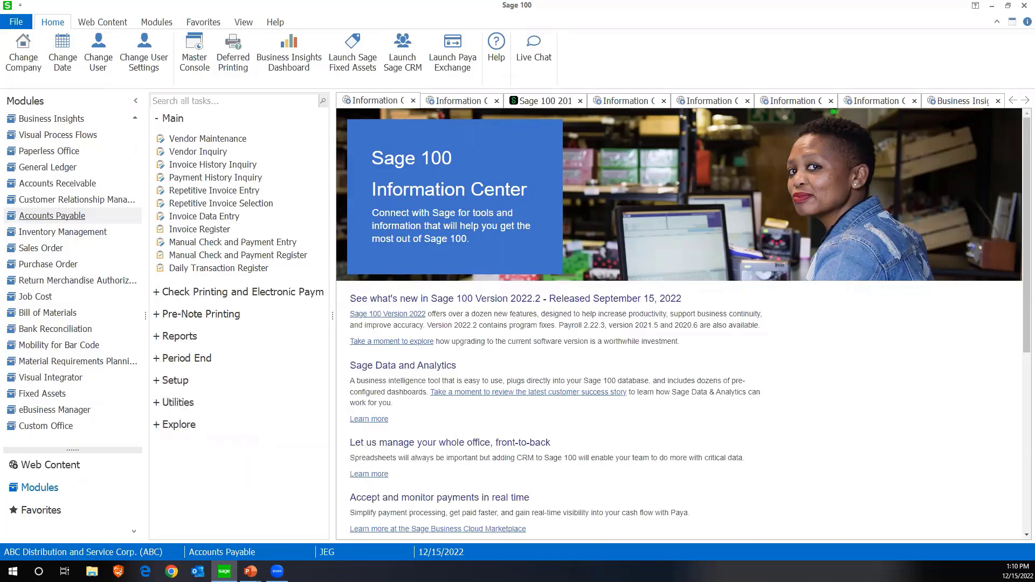
pyautogui.moveTo(251, 571)
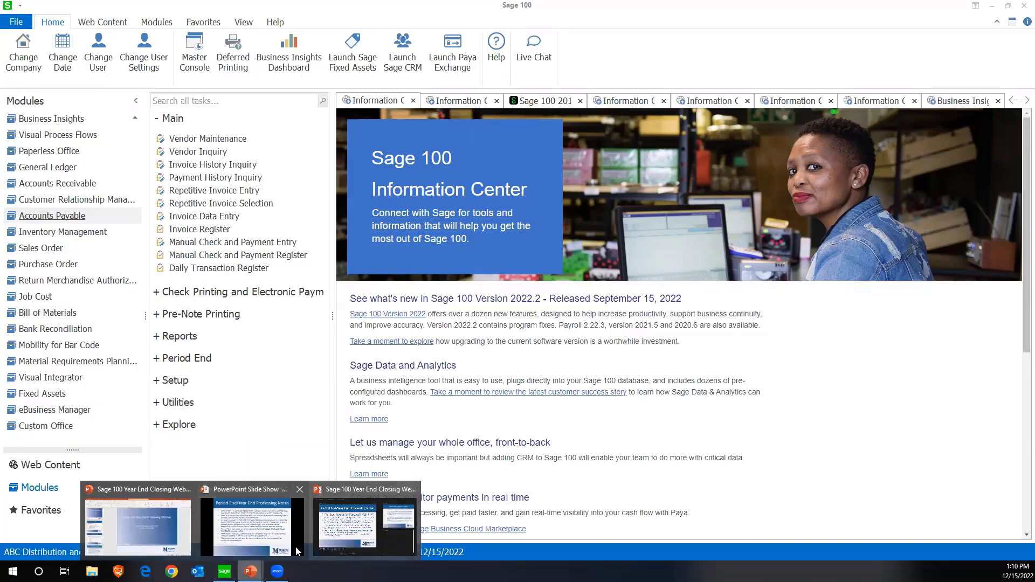
pyautogui.click(275, 546)
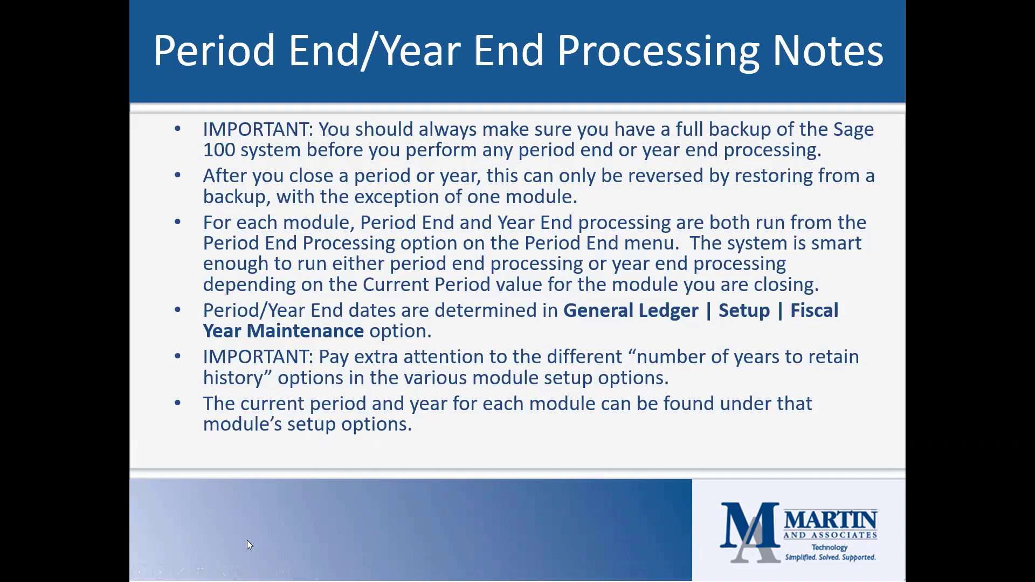
# In Sage 100, check the current fiscal year and period choices in Accounts Payable Options, close without saving, and return to the PowerPoint slides
pyautogui.hotkey('alt', 'Tab')
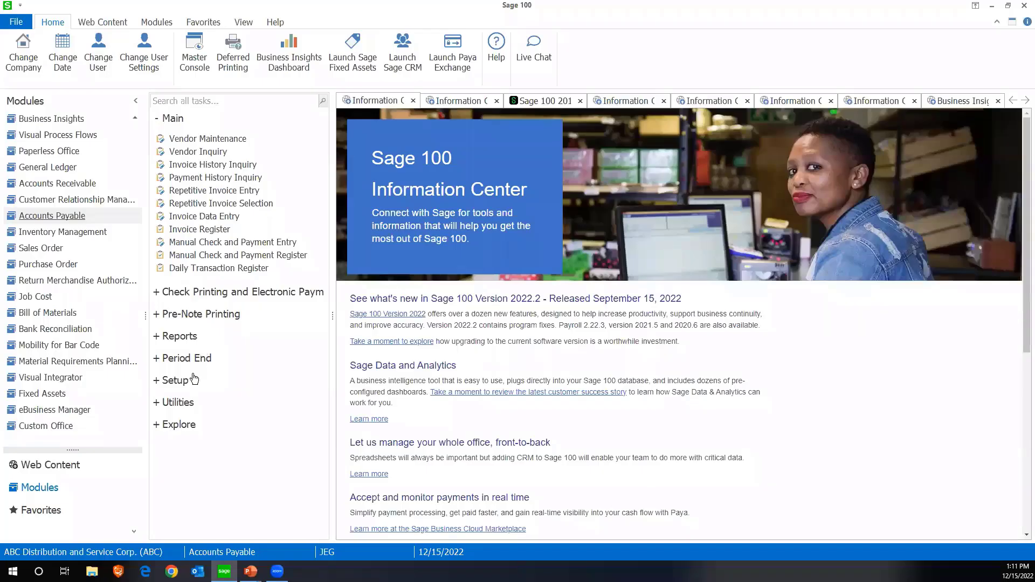
pyautogui.click(175, 383)
pyautogui.click(191, 406)
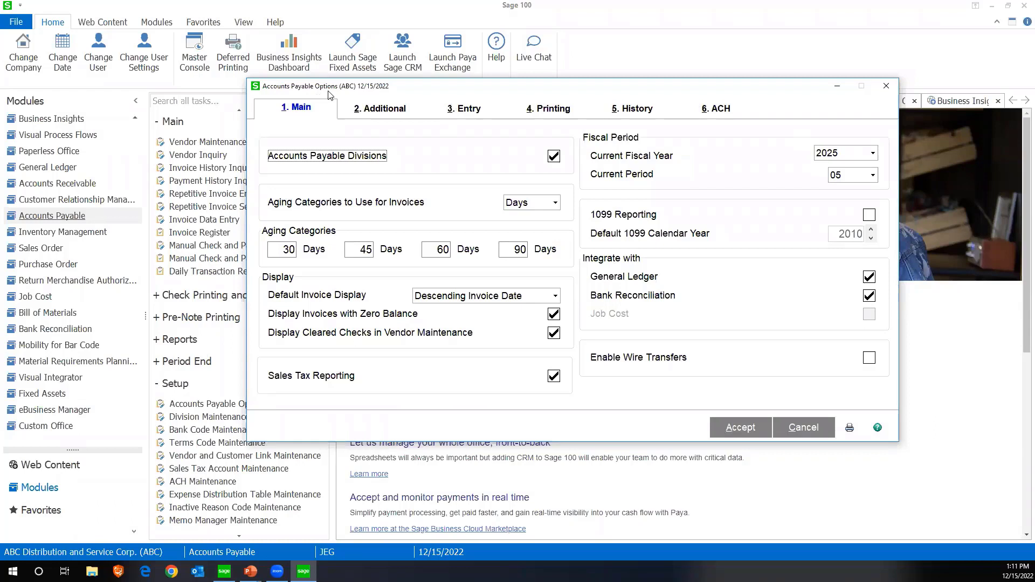
pyautogui.click(852, 180)
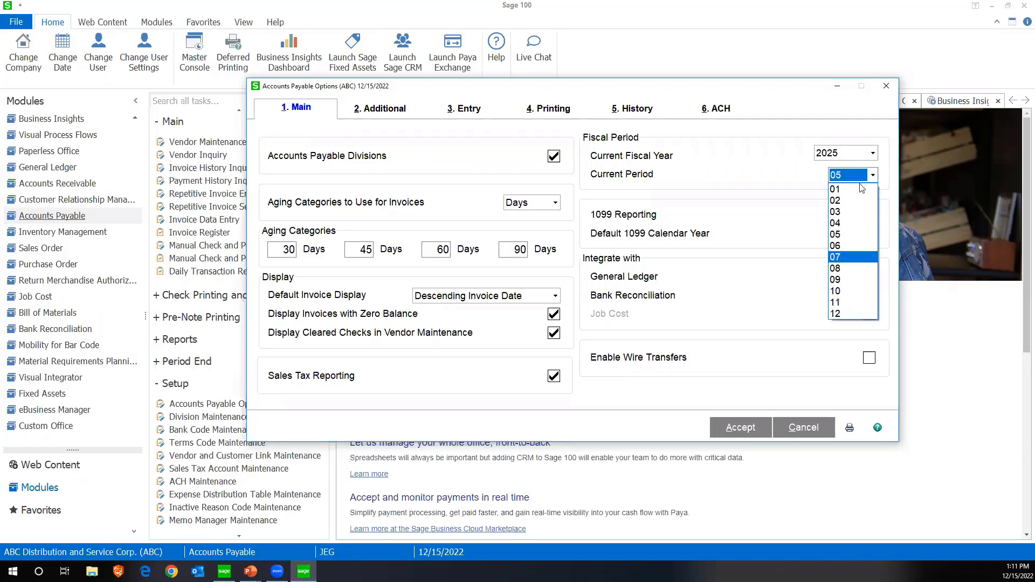
pyautogui.click(883, 89)
pyautogui.click(885, 88)
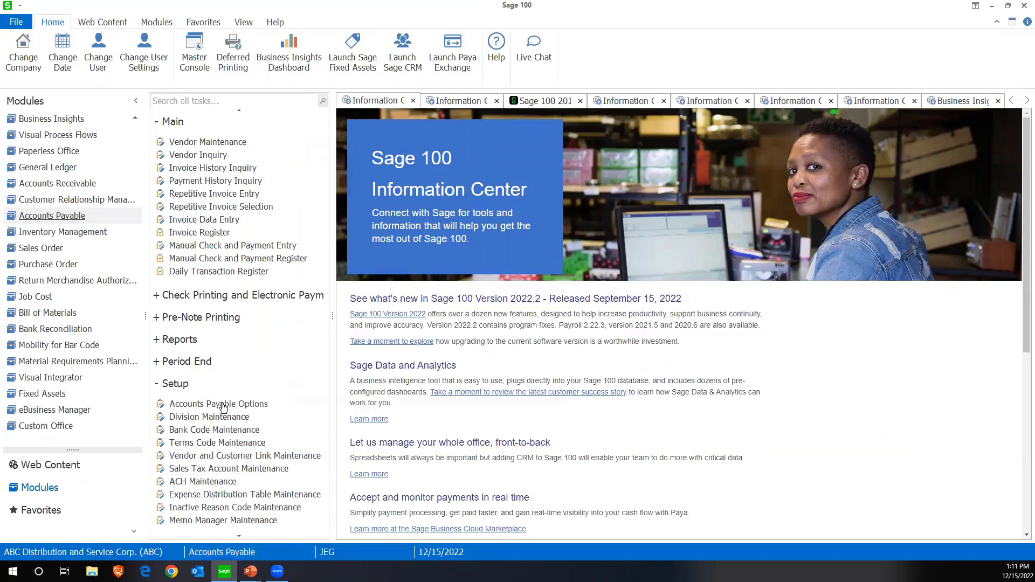
pyautogui.moveTo(250, 572)
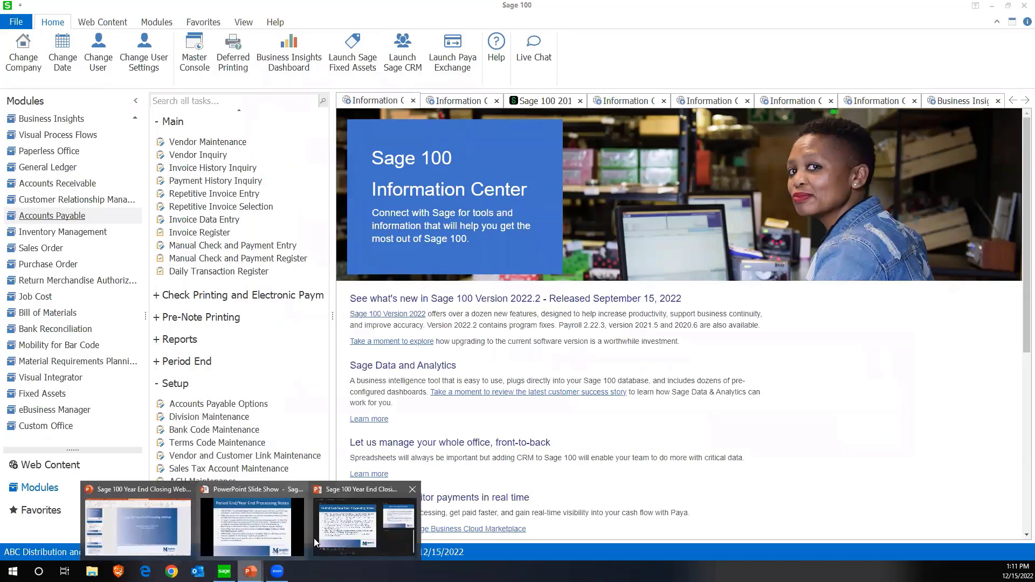
pyautogui.click(277, 535)
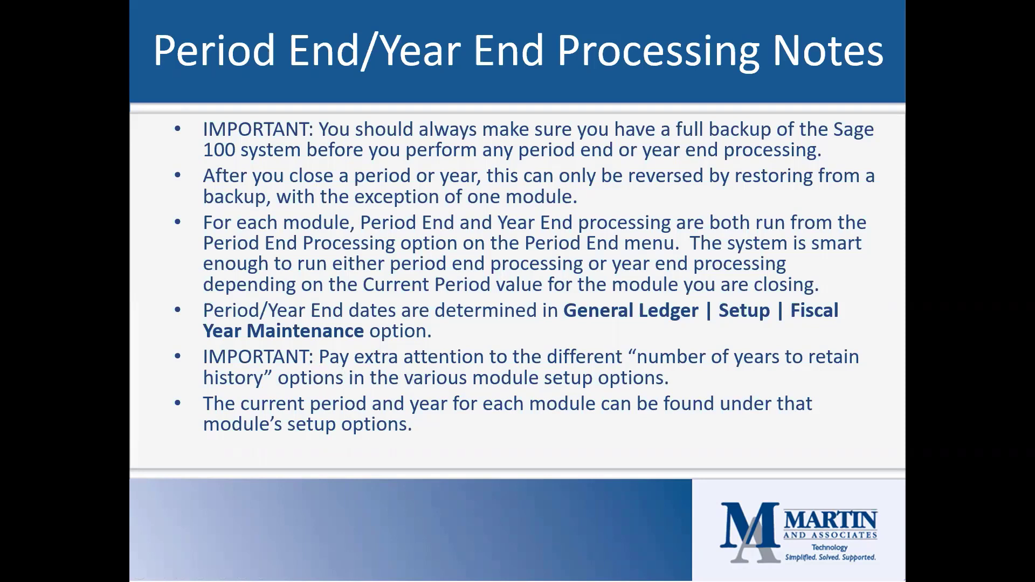
# In Sage 100, review the period ending dates in General Ledger Fiscal Year Maintenance, close it, and return to the PowerPoint slides
pyautogui.hotkey('alt', 'Tab')
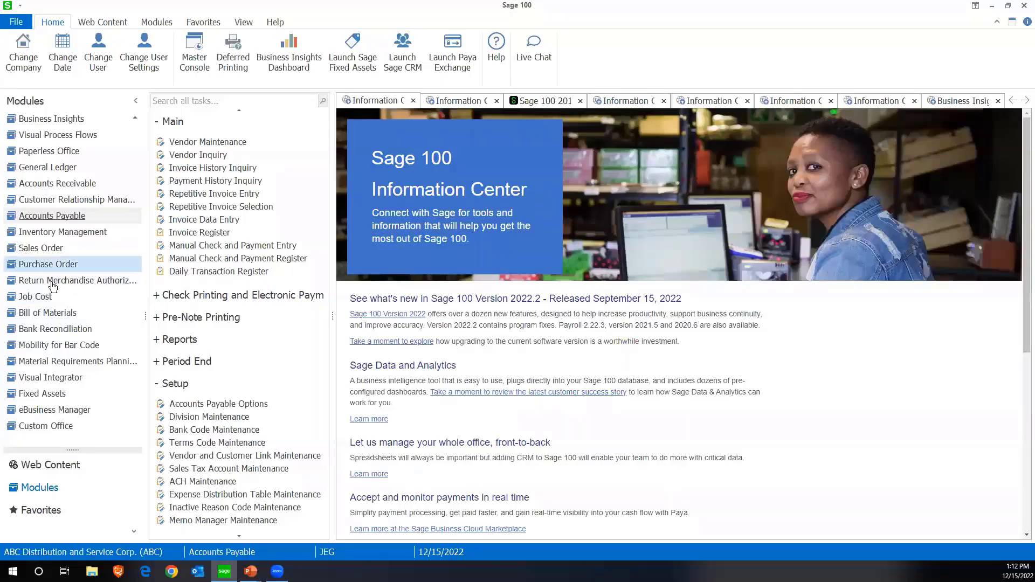
pyautogui.click(48, 167)
pyautogui.click(172, 345)
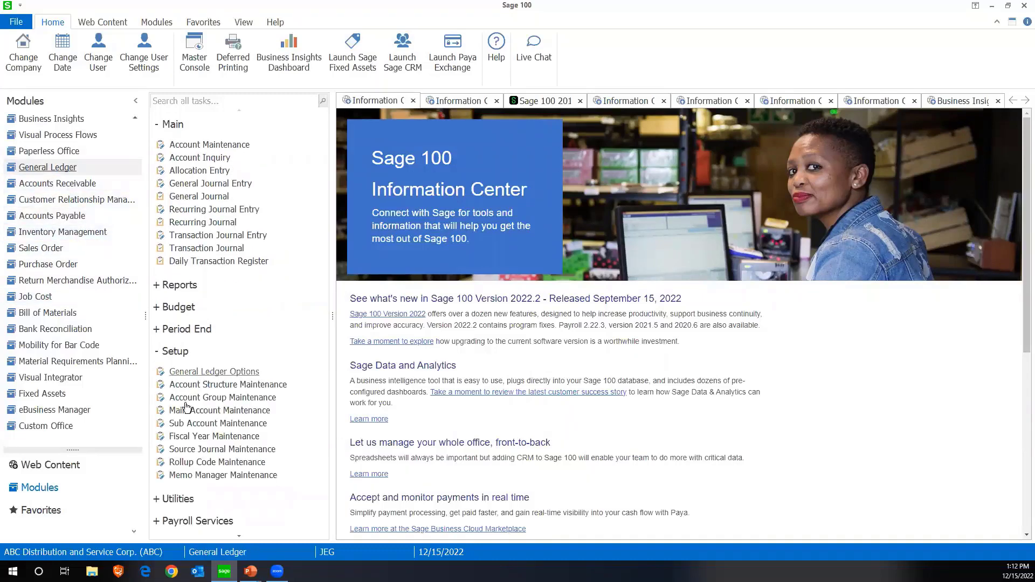
pyautogui.click(193, 437)
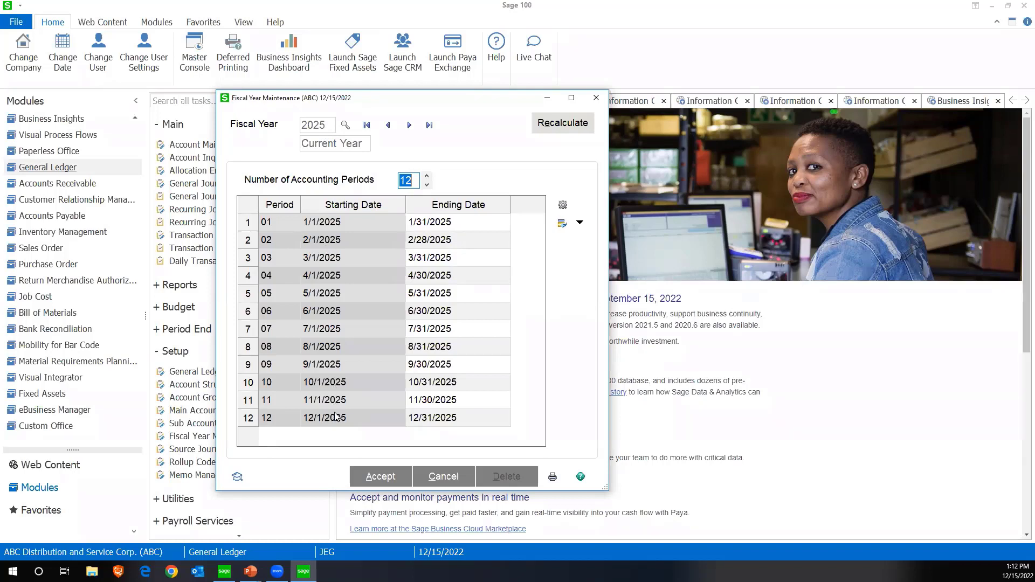
pyautogui.click(450, 225)
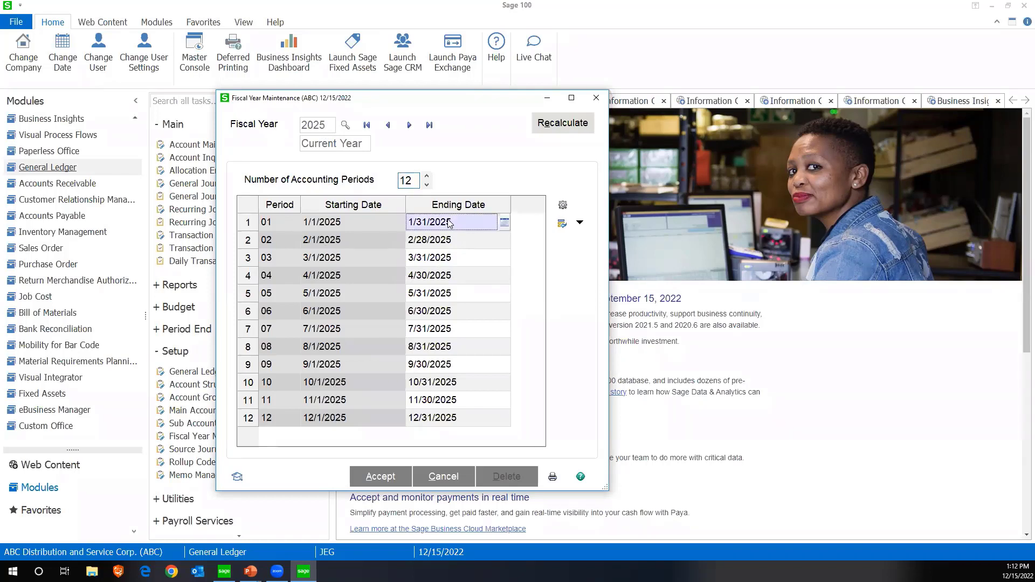
pyautogui.click(441, 240)
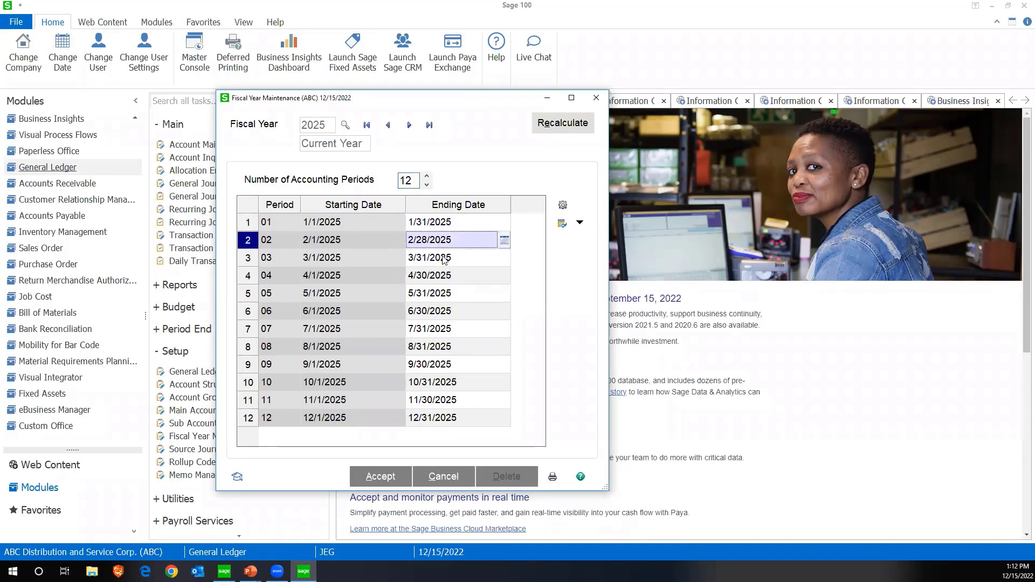
pyautogui.click(443, 259)
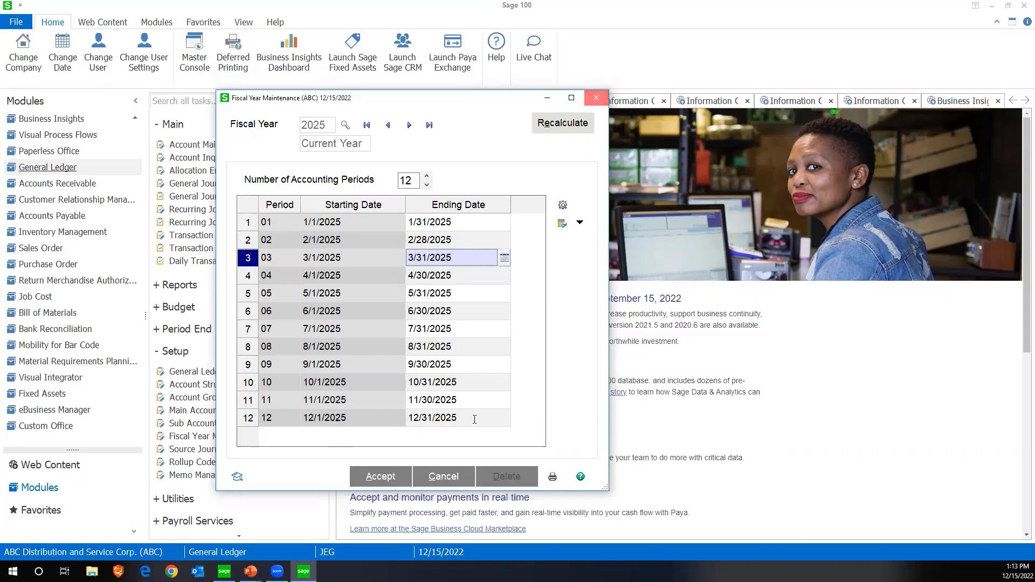
pyautogui.click(596, 99)
pyautogui.moveTo(250, 572)
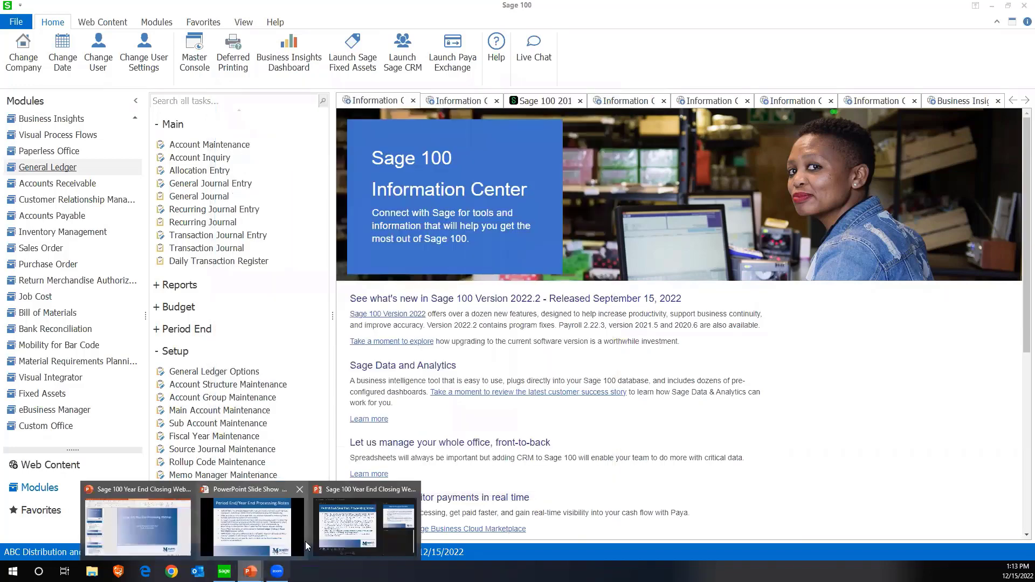
pyautogui.click(285, 541)
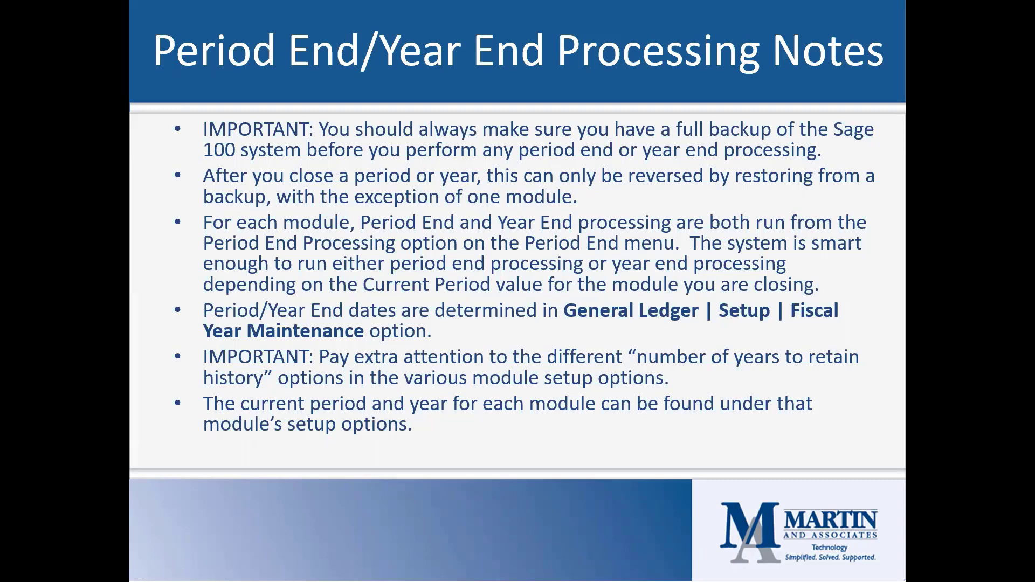
# Switch to Sage 100 and check the years to retain General Ledger history in General Ledger Options, closing without saving
pyautogui.hotkey('alt', 'Tab')
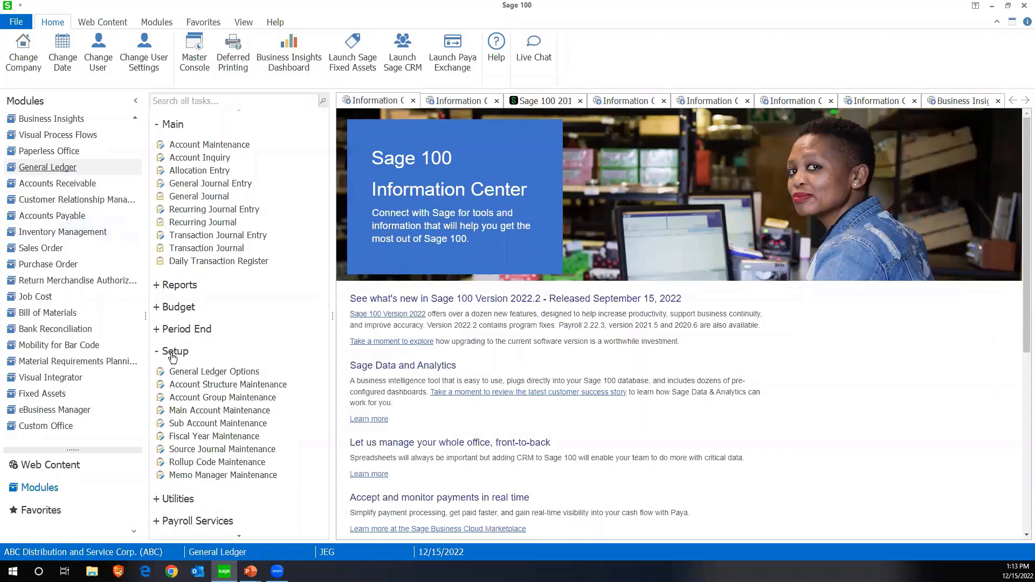
pyautogui.click(189, 372)
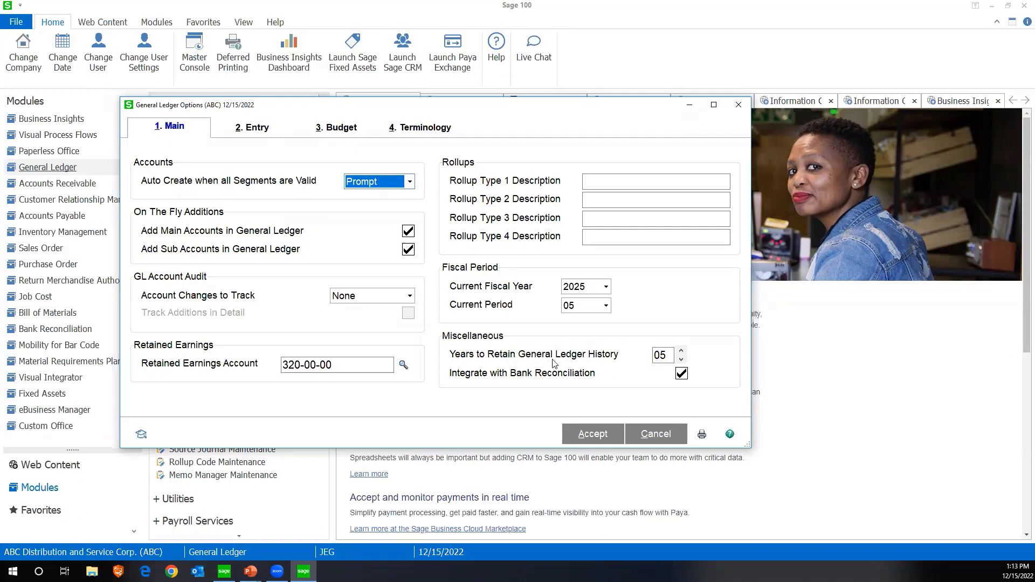
pyautogui.moveTo(668, 358); pyautogui.dragTo(648, 358)
pyautogui.click(641, 361)
pyautogui.click(656, 357)
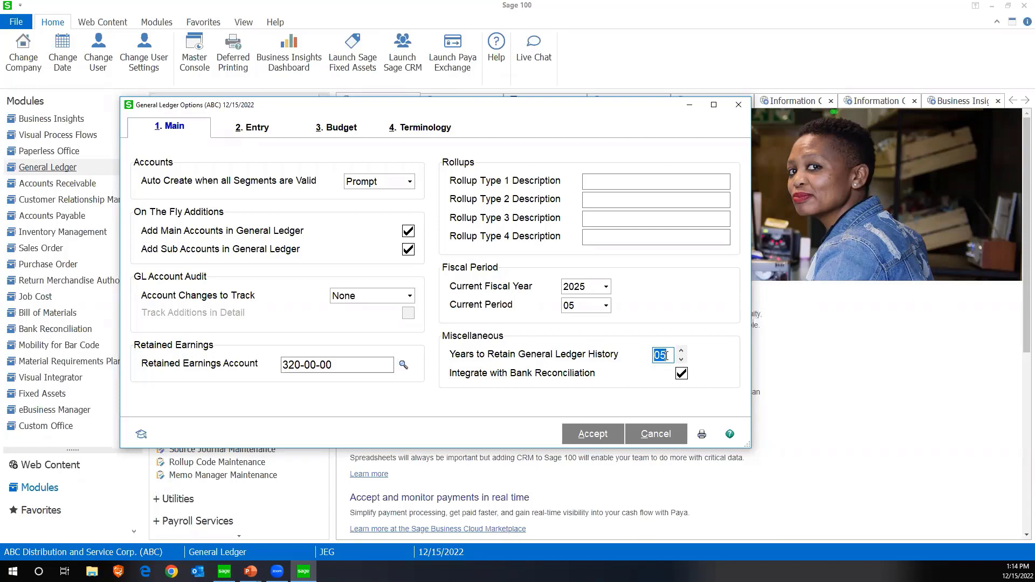
pyautogui.moveTo(667, 355)
pyautogui.mouseDown()
pyautogui.moveTo(654, 355)
pyautogui.moveTo(668, 354)
pyautogui.mouseUp()
pyautogui.moveTo(669, 356); pyautogui.dragTo(655, 356)
pyautogui.click(662, 357)
pyautogui.click(739, 104)
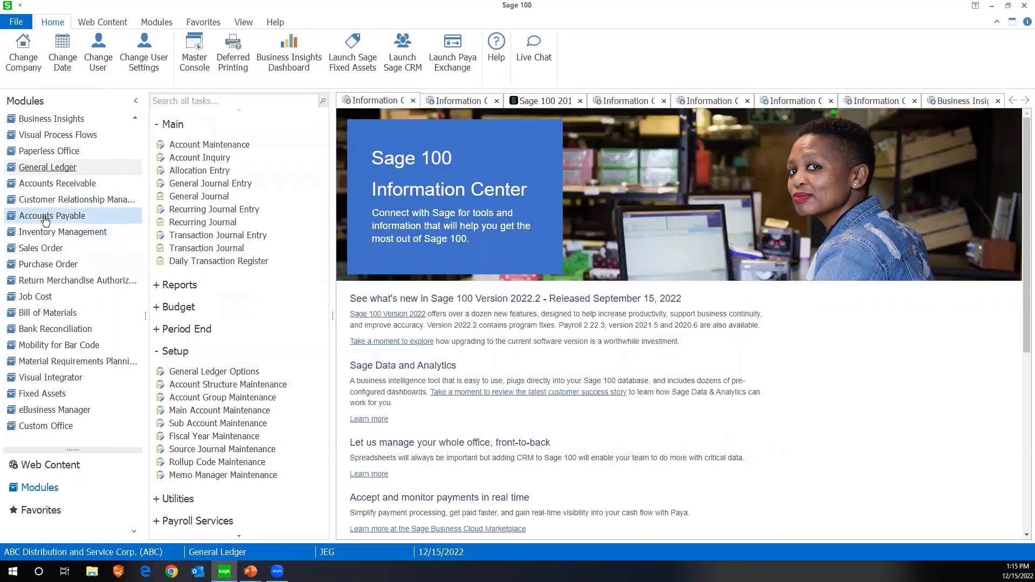
# Open Accounts Receivable Options and check the years to retain customer and salesperson history
pyautogui.click(53, 183)
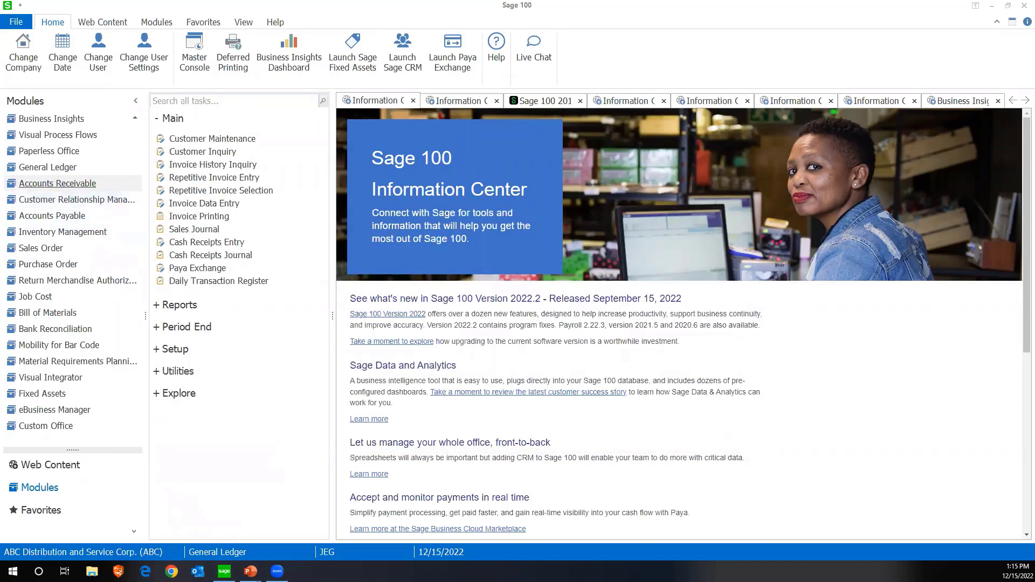
pyautogui.click(175, 349)
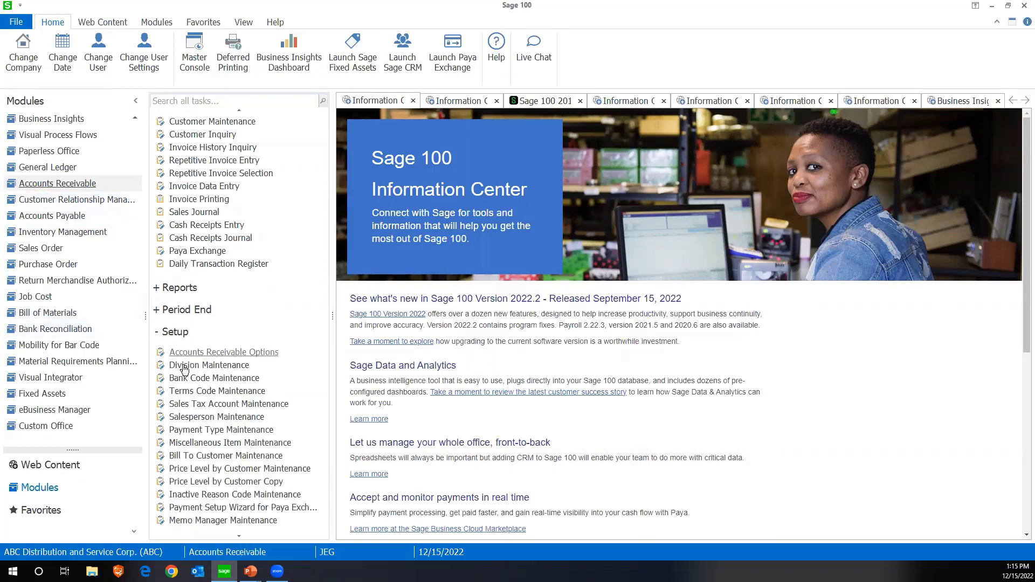
pyautogui.click(190, 356)
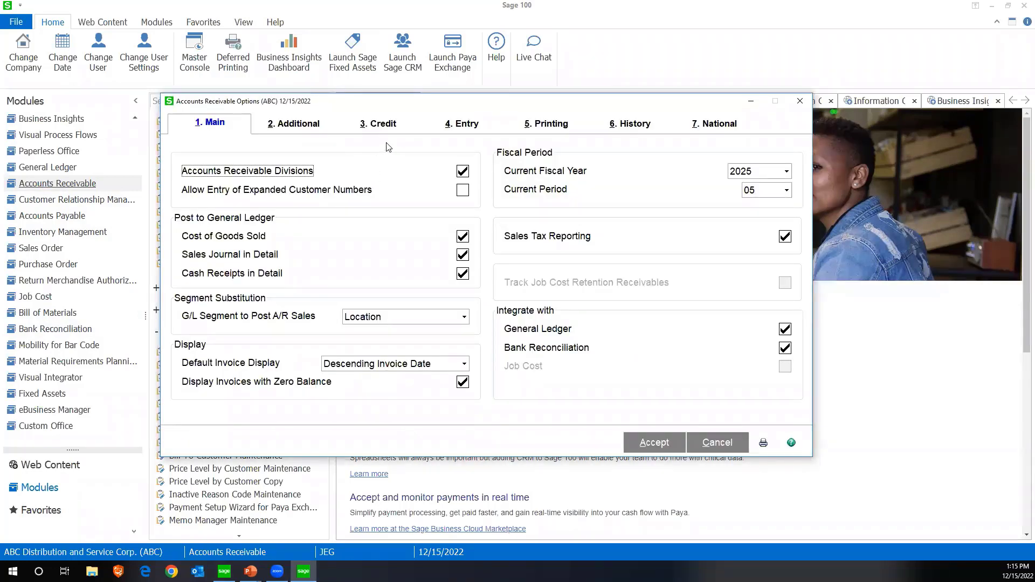
pyautogui.click(623, 129)
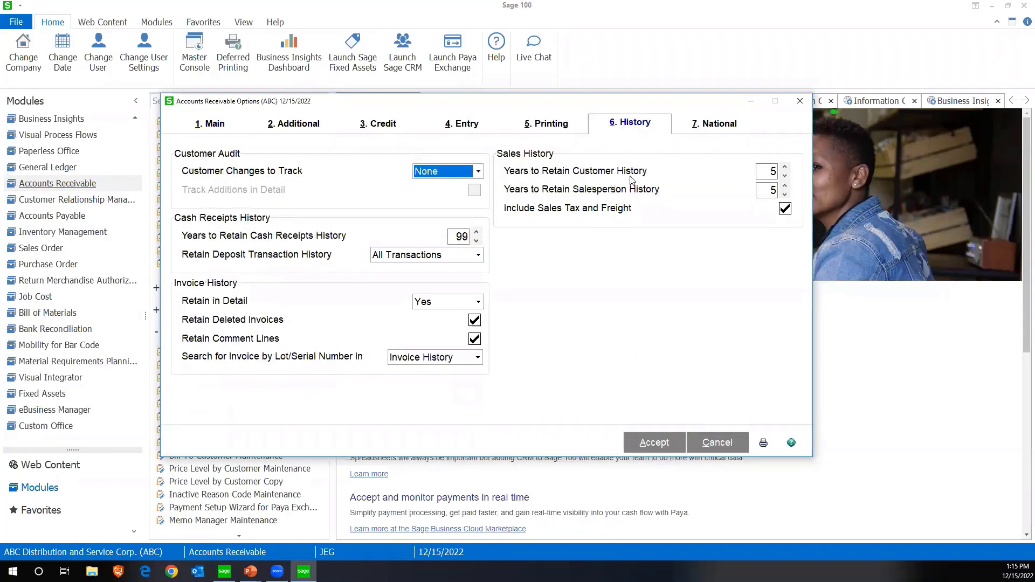
pyautogui.click(768, 169)
# Check the months to retain paid invoices, close Accounts Receivable Options, and advance the PowerPoint slide show to the General Ledger Module slide
pyautogui.click(298, 123)
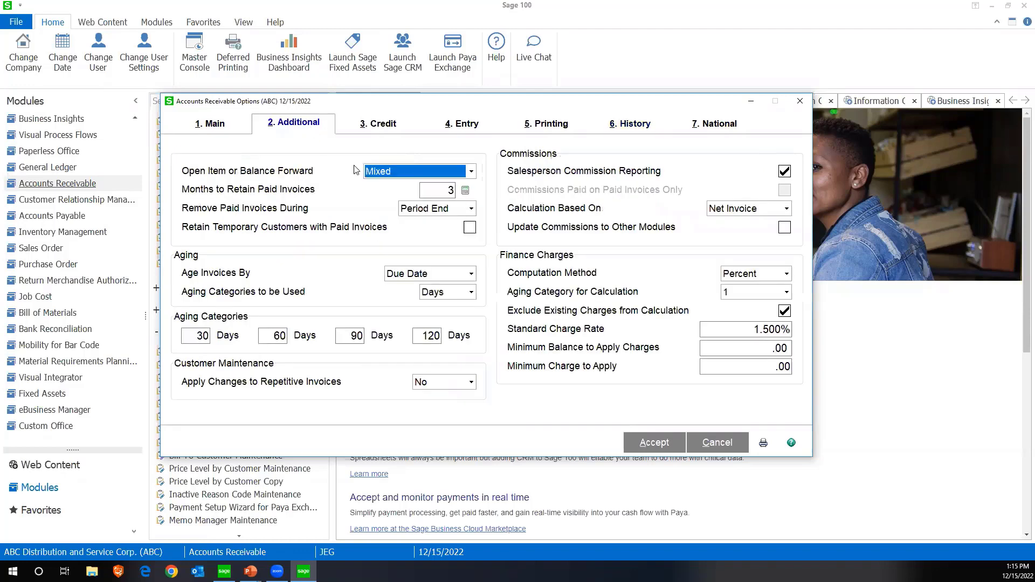
pyautogui.click(432, 192)
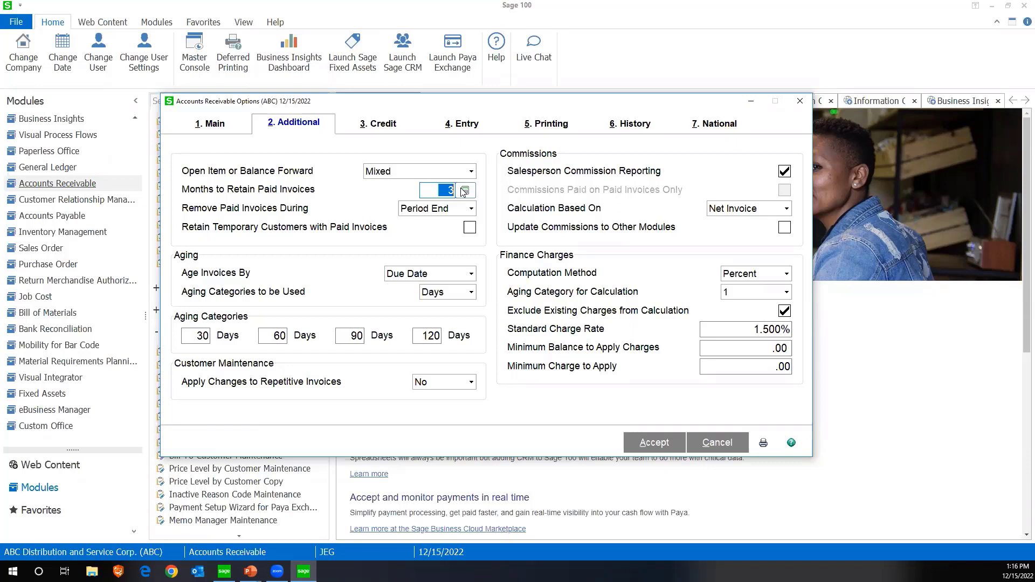
pyautogui.click(438, 191)
pyautogui.doubleClick(439, 192)
pyautogui.click(449, 189)
pyautogui.doubleClick(453, 191)
pyautogui.click(800, 101)
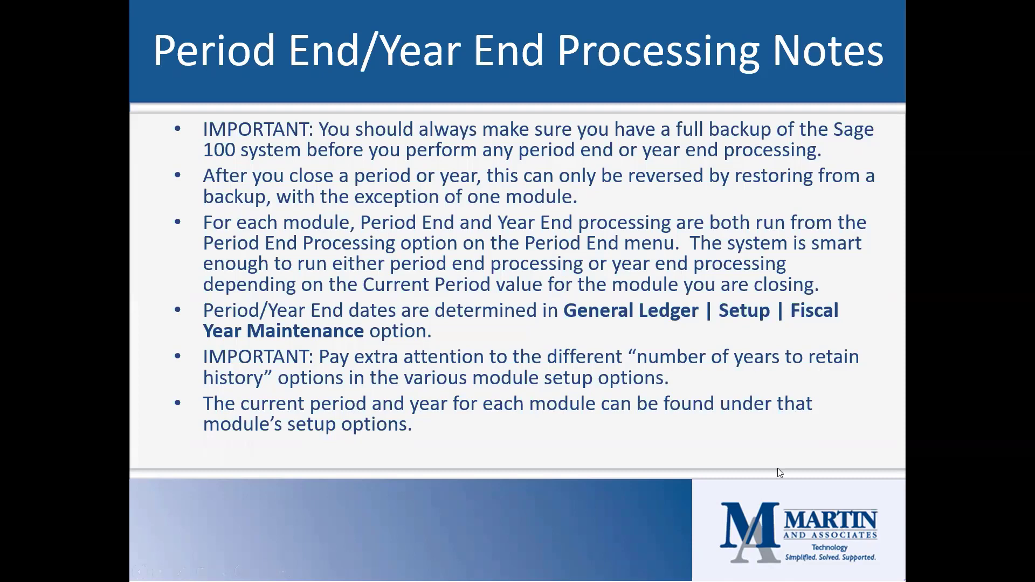
pyautogui.click(813, 434)
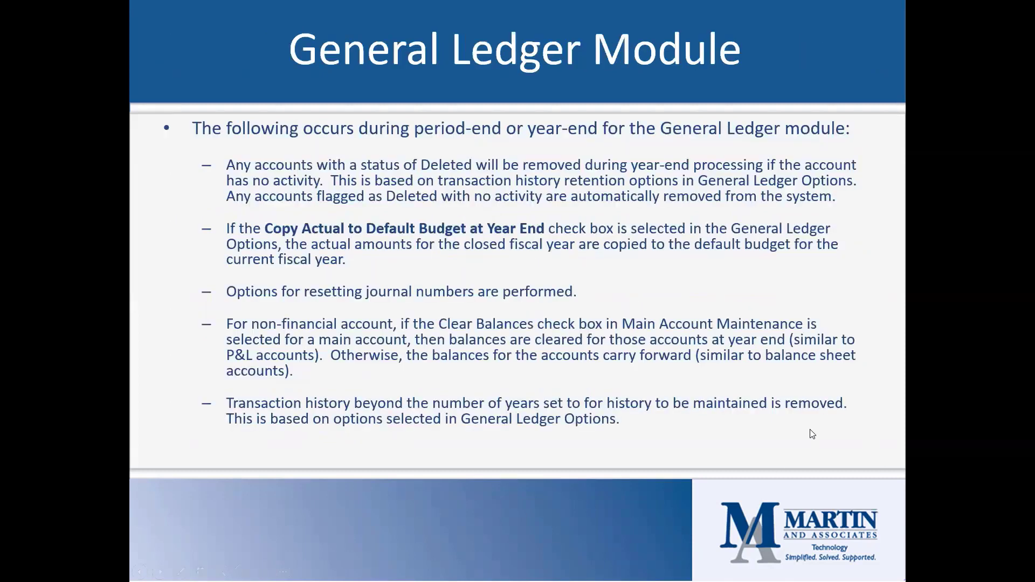
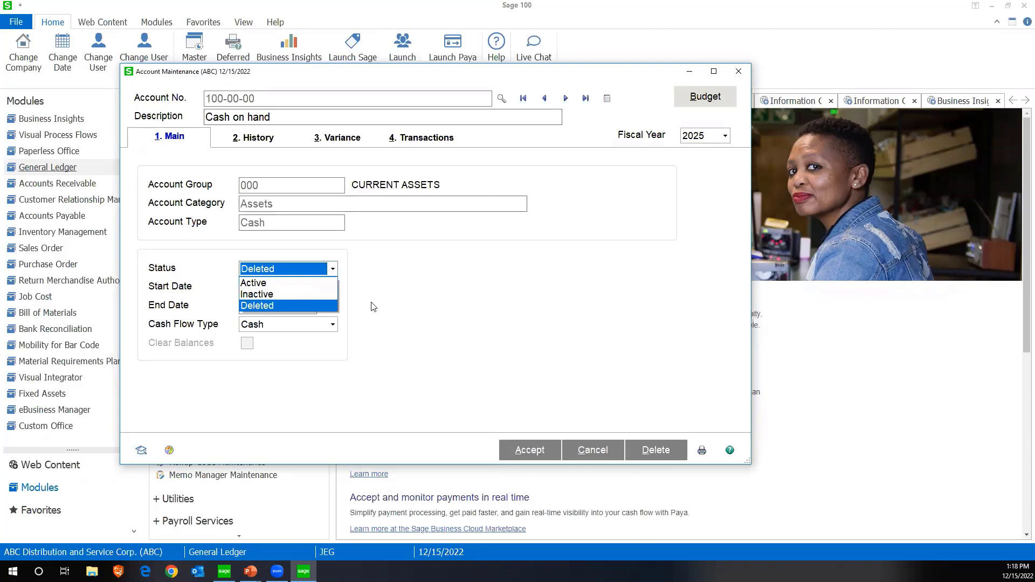
# Discard the open edit of account 100-00-00 in Account Maintenance without saving and return to the PowerPoint slides
pyautogui.click(592, 450)
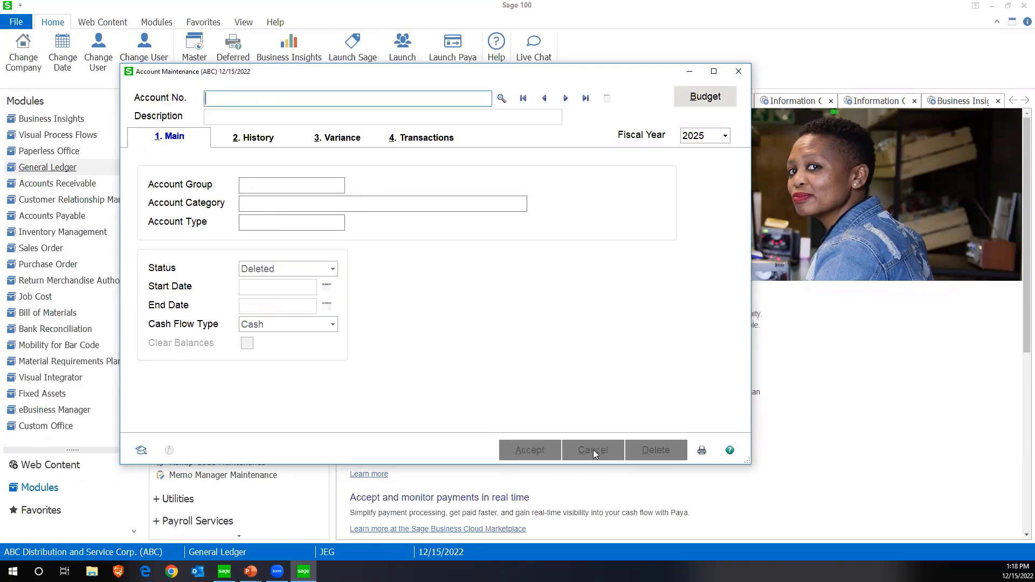
pyautogui.click(593, 449)
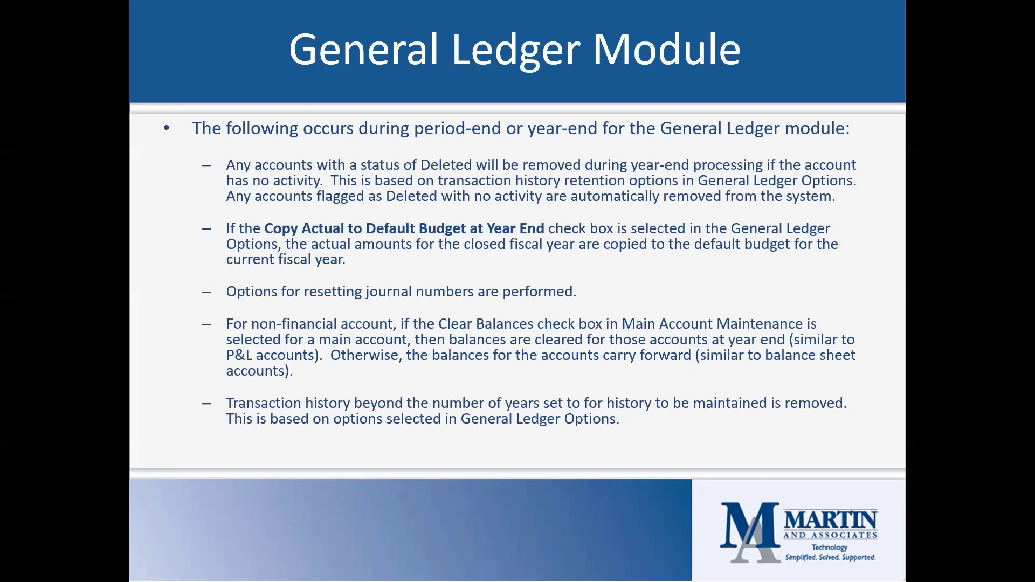
# Switch to Sage 100 and check the year-end budget copy setting in General Ledger Options
pyautogui.hotkey('alt', 'Tab')
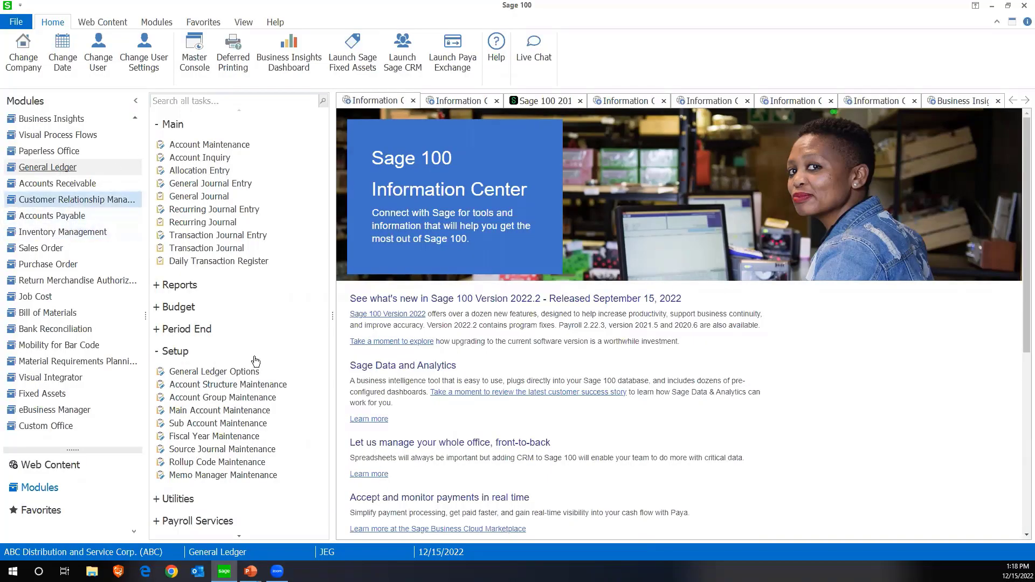
pyautogui.click(205, 373)
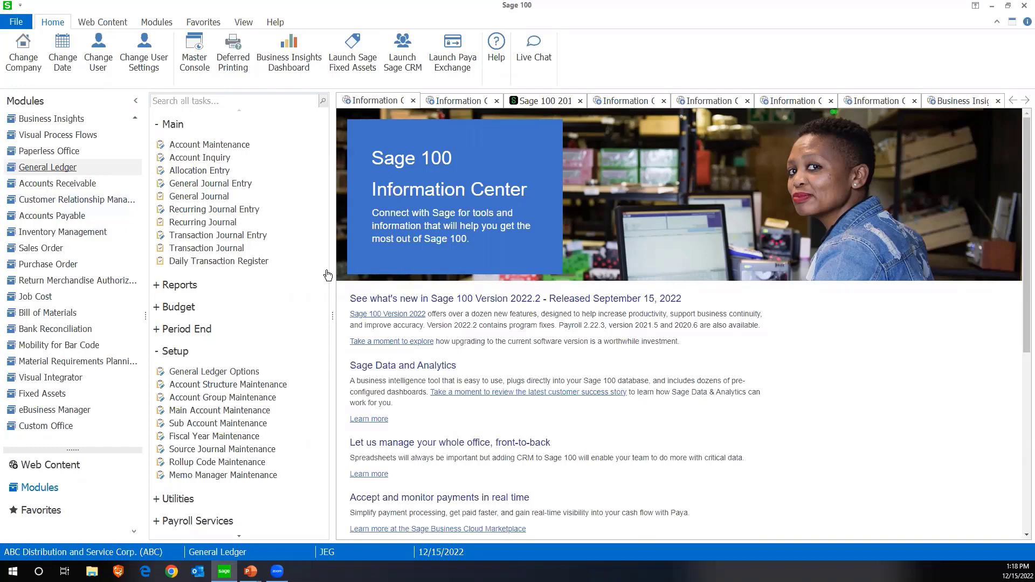
pyautogui.click(331, 133)
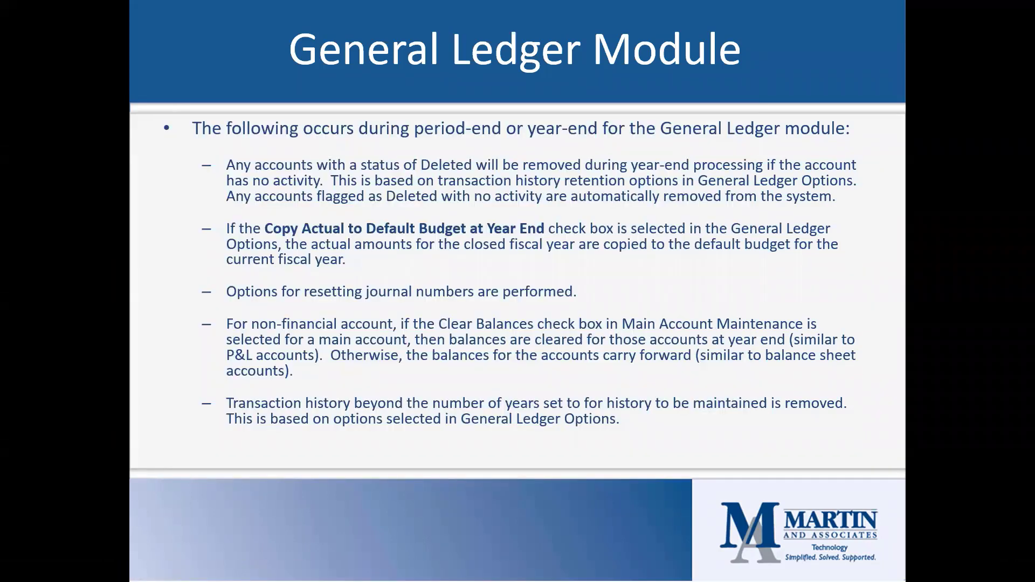
# From the slides, return to Sage 100 and review the choices for resetting journal numbers in the General Ledger Options entry settings
pyautogui.hotkey('alt', 'Tab')
pyautogui.click(235, 371)
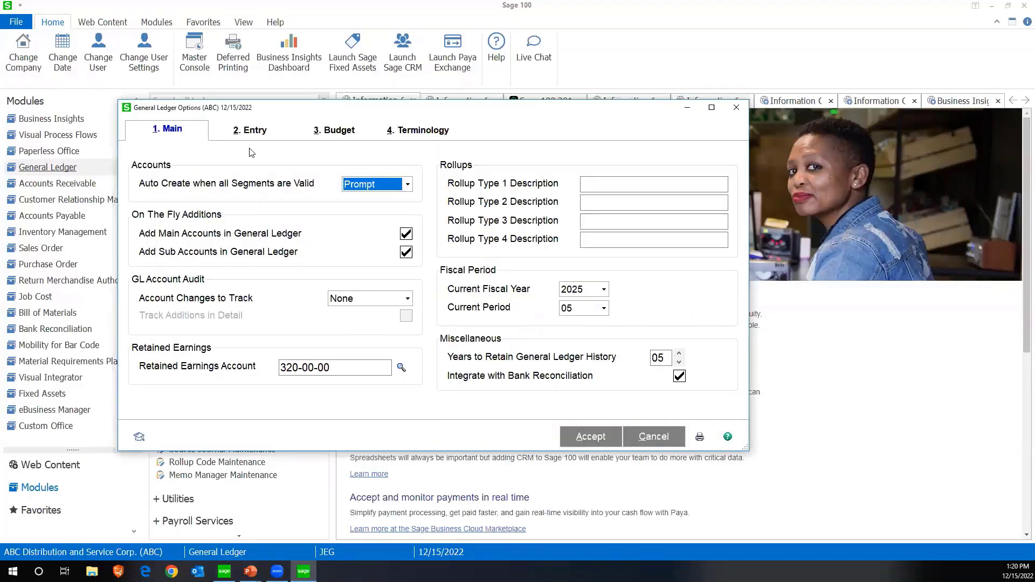
pyautogui.click(250, 133)
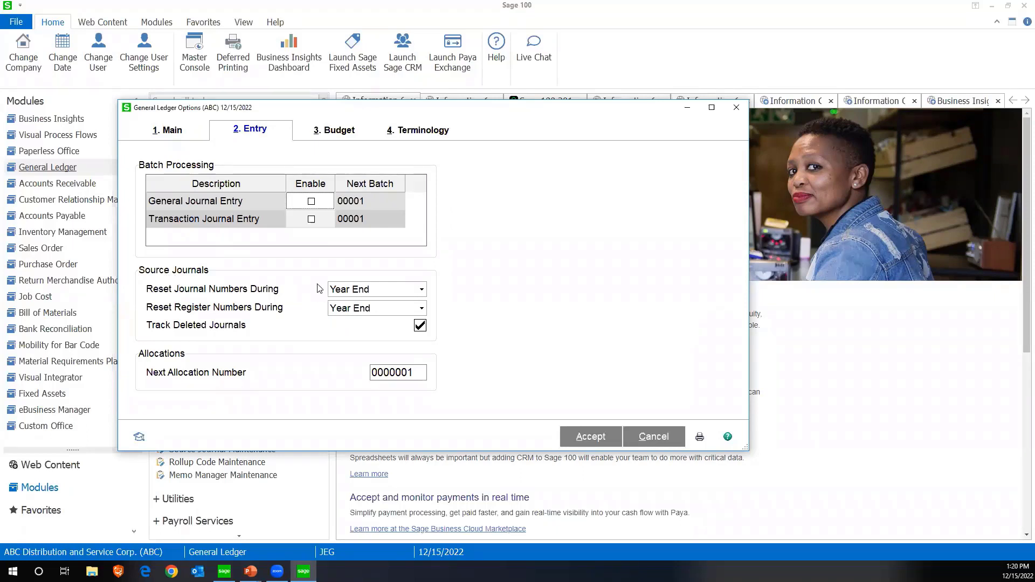
pyautogui.click(349, 292)
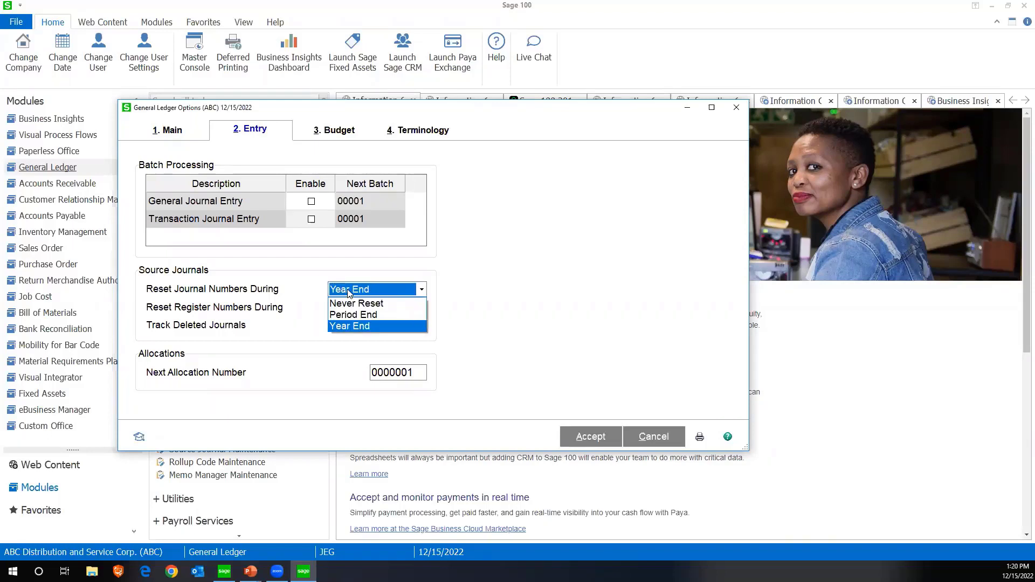
pyautogui.click(425, 294)
# Review the choices for when register numbers are reset, keeping the existing selection
pyautogui.click(423, 310)
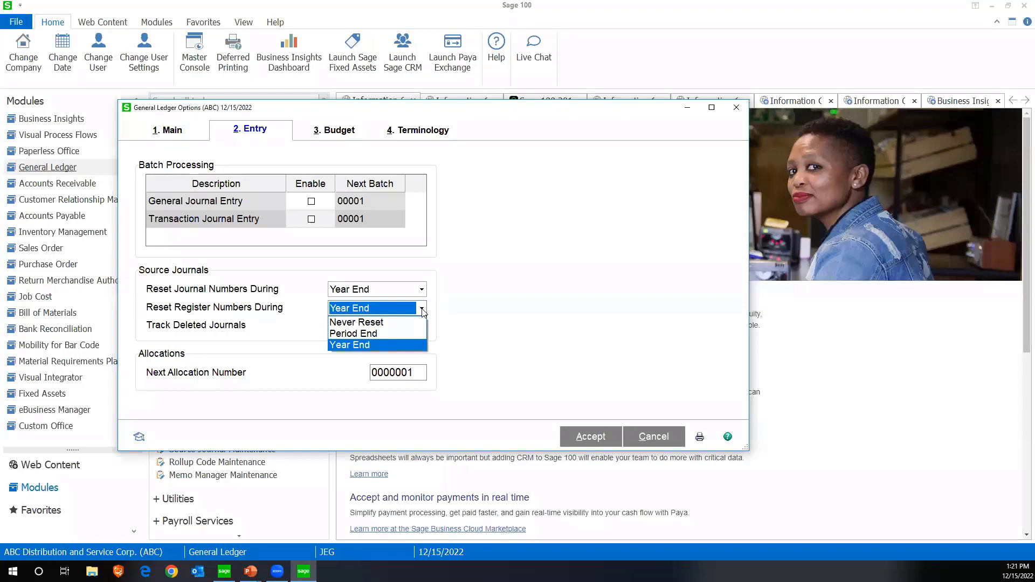
pyautogui.click(424, 312)
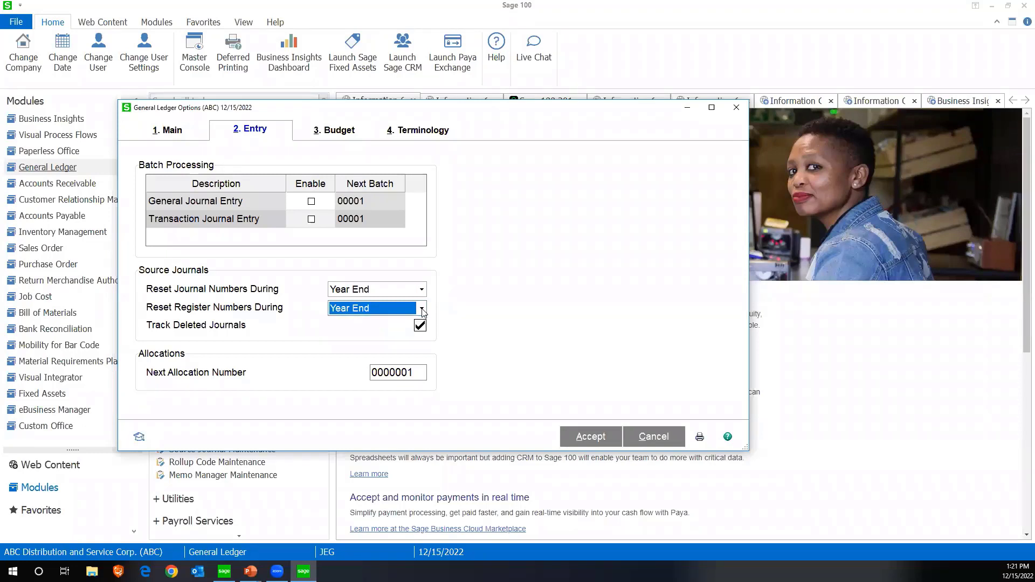
pyautogui.click(422, 310)
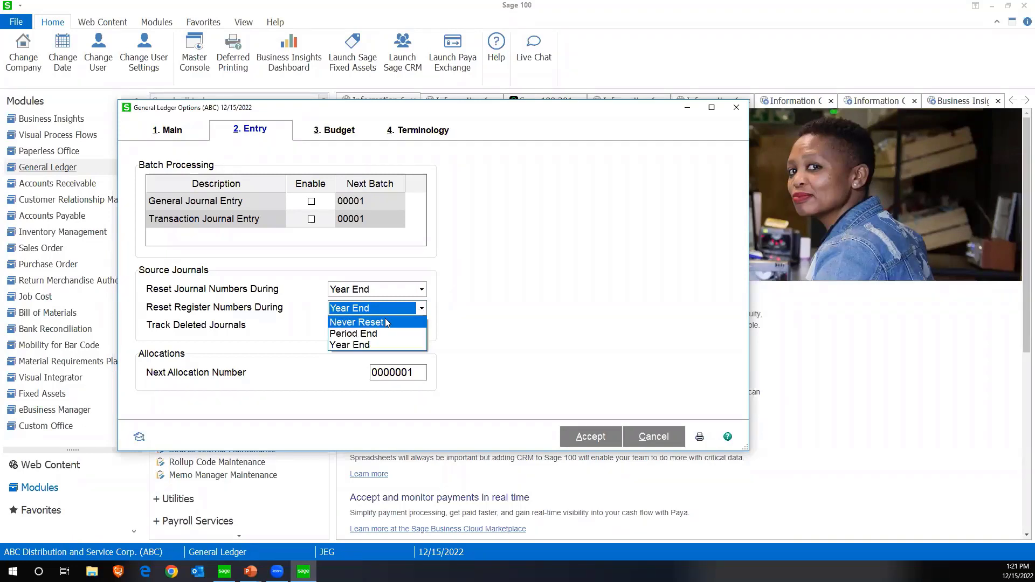
pyautogui.click(421, 309)
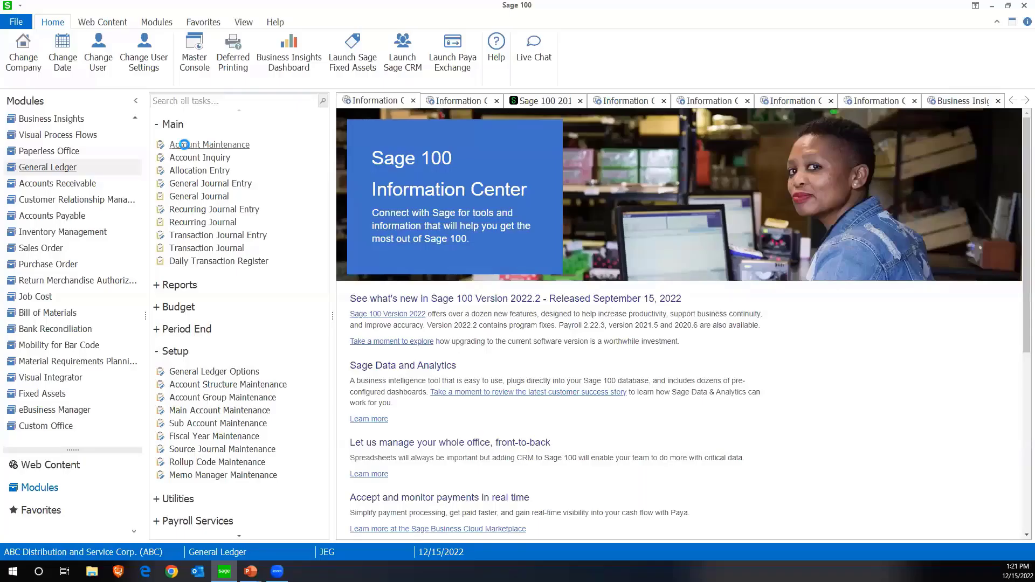
# Open Main Account Maintenance in General Ledger and display the last main account, 990
pyautogui.hotkey('alt', 'Tab')
pyautogui.click(198, 414)
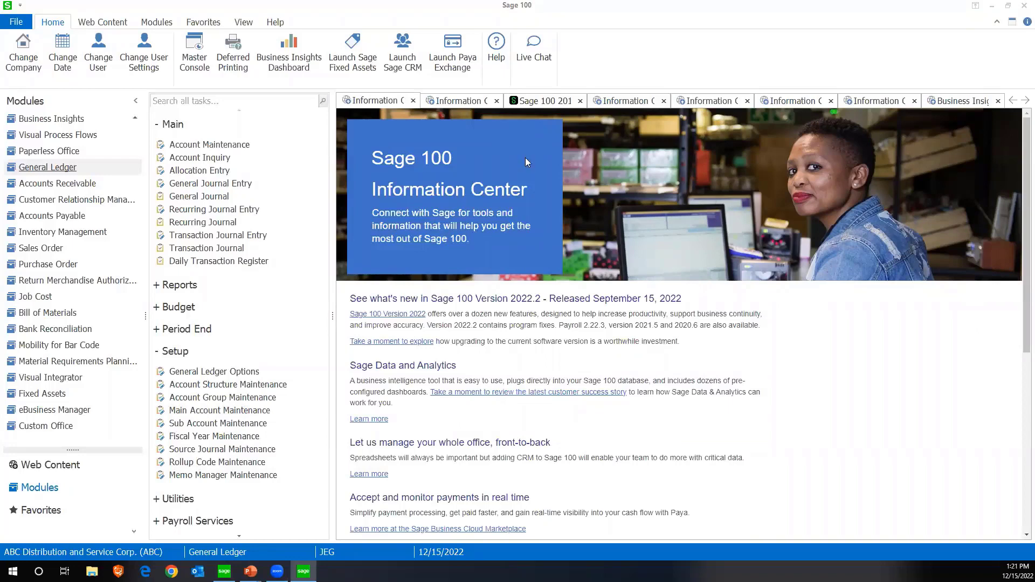
pyautogui.click(487, 165)
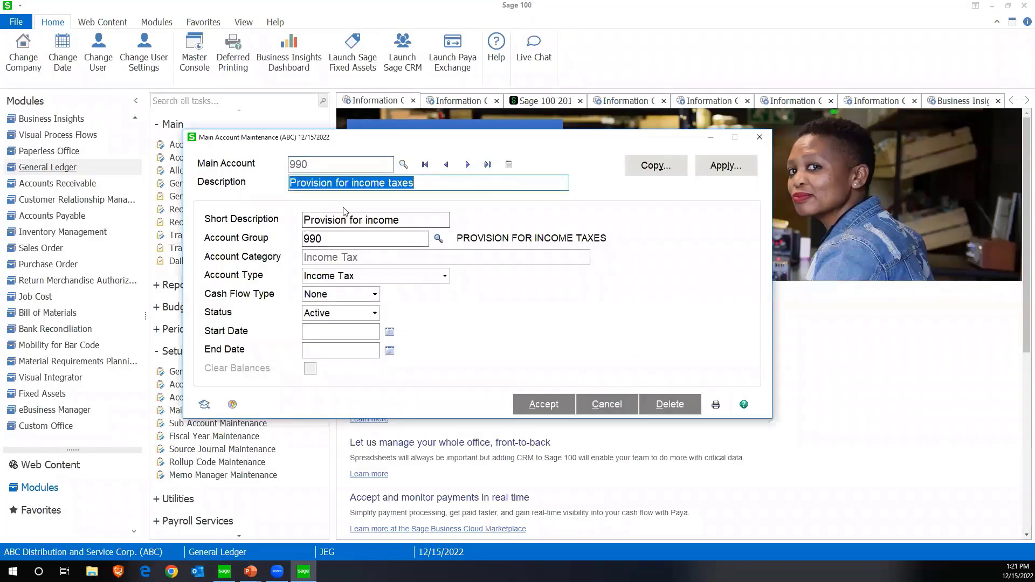
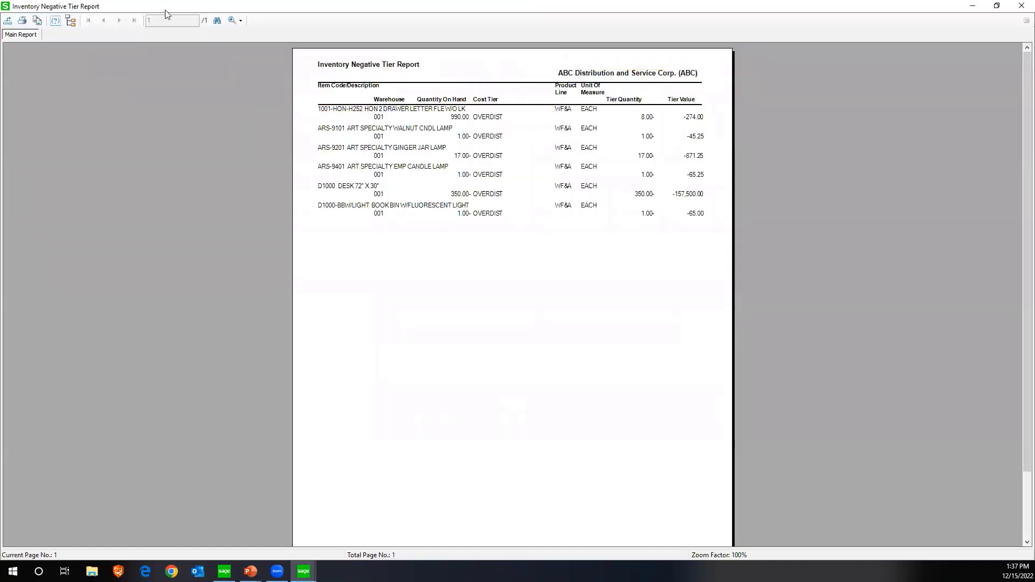
# Enlarge the Inventory Negative Tier Report to page width and examine the warehouse 001 quantities and cost tiers of the first listed items
pyautogui.click(230, 20)
pyautogui.click(249, 33)
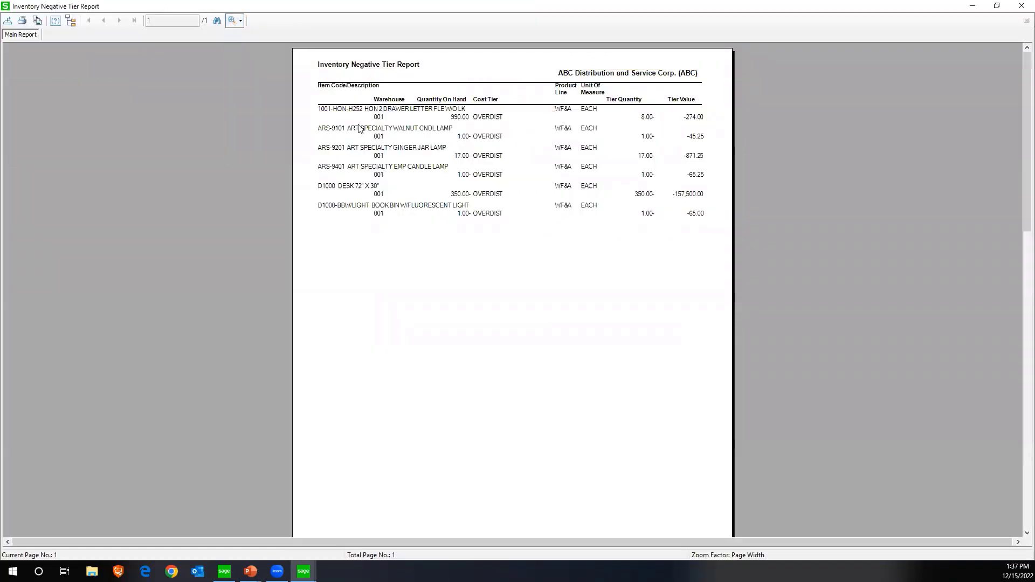
pyautogui.click(85, 185)
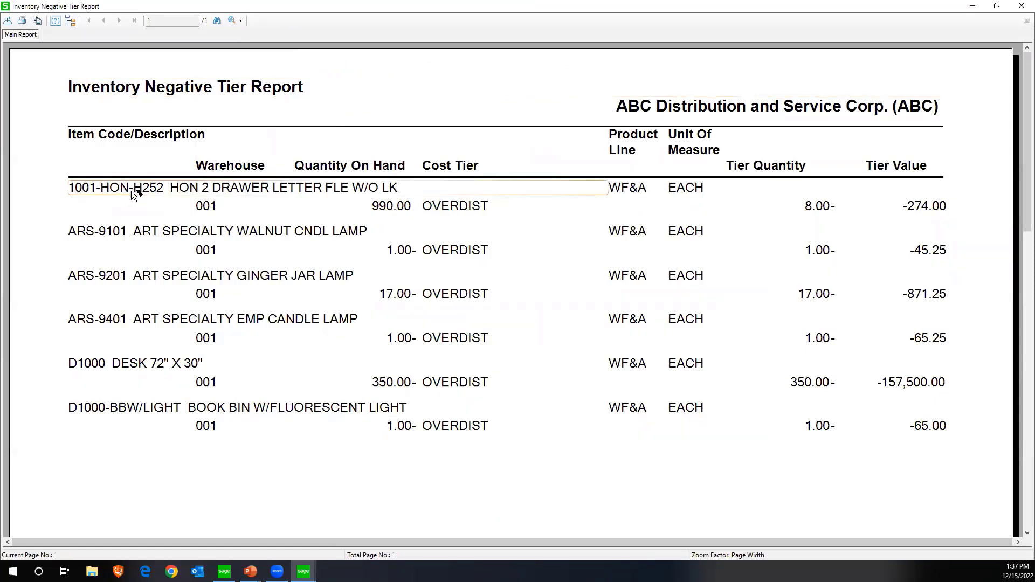
pyautogui.click(340, 212)
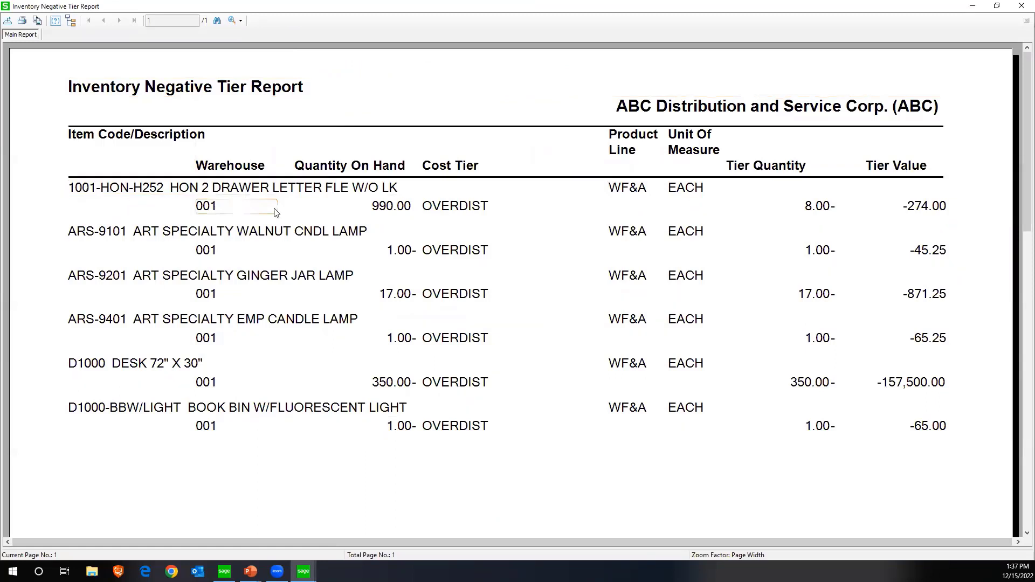
pyautogui.click(218, 210)
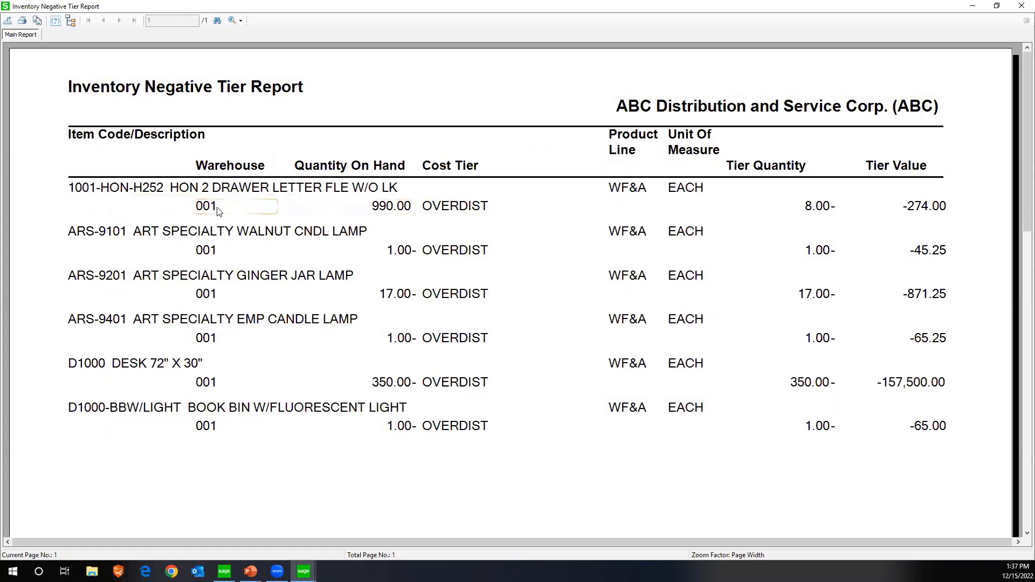
pyautogui.click(448, 211)
pyautogui.click(404, 211)
pyautogui.click(409, 252)
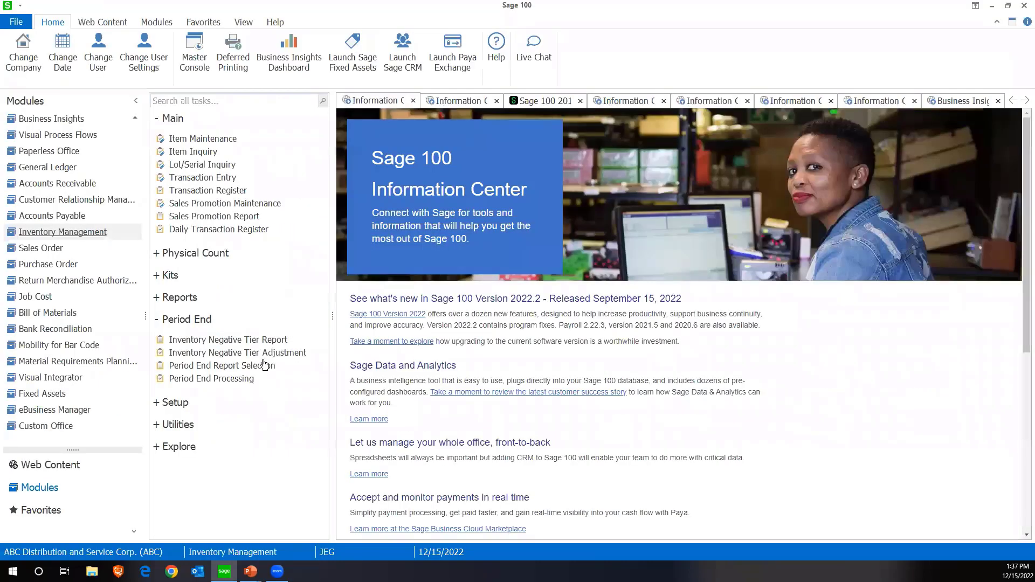
# Display item 1001-HON-H252 in Item Maintenance and examine the OVERDIST tier in the cost detail for warehouse 001
pyautogui.click(259, 355)
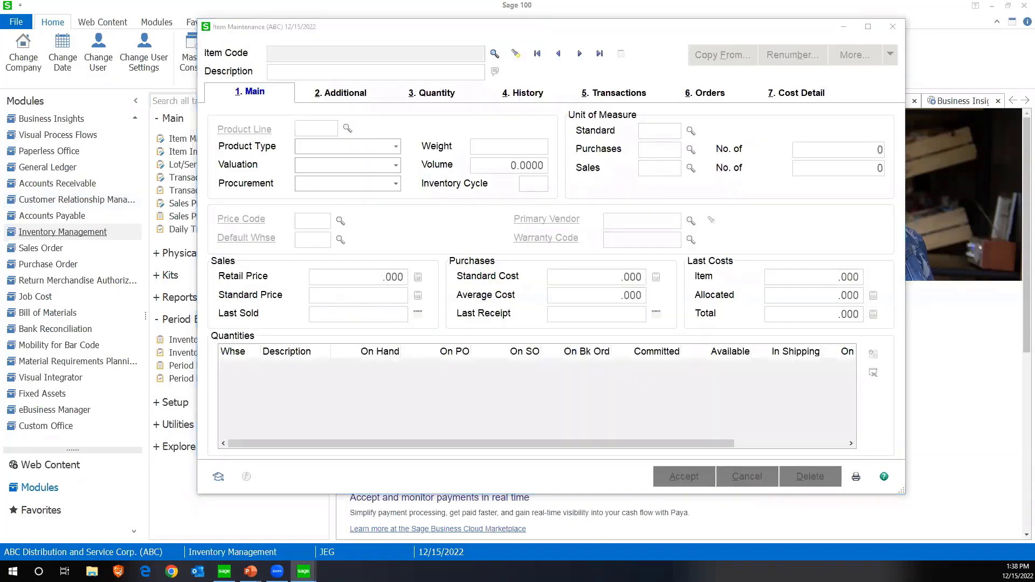
pyautogui.click(537, 54)
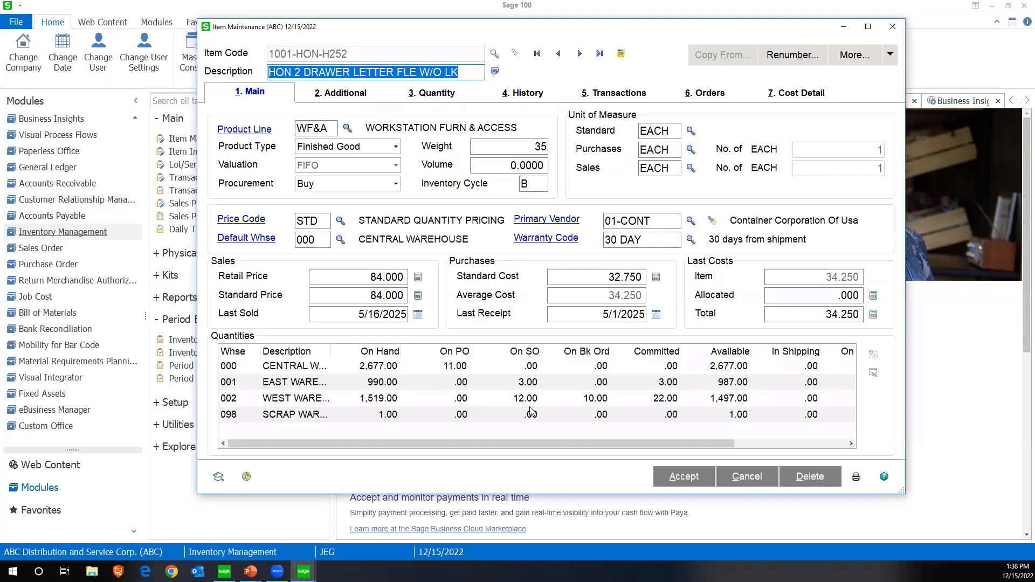
pyautogui.click(783, 96)
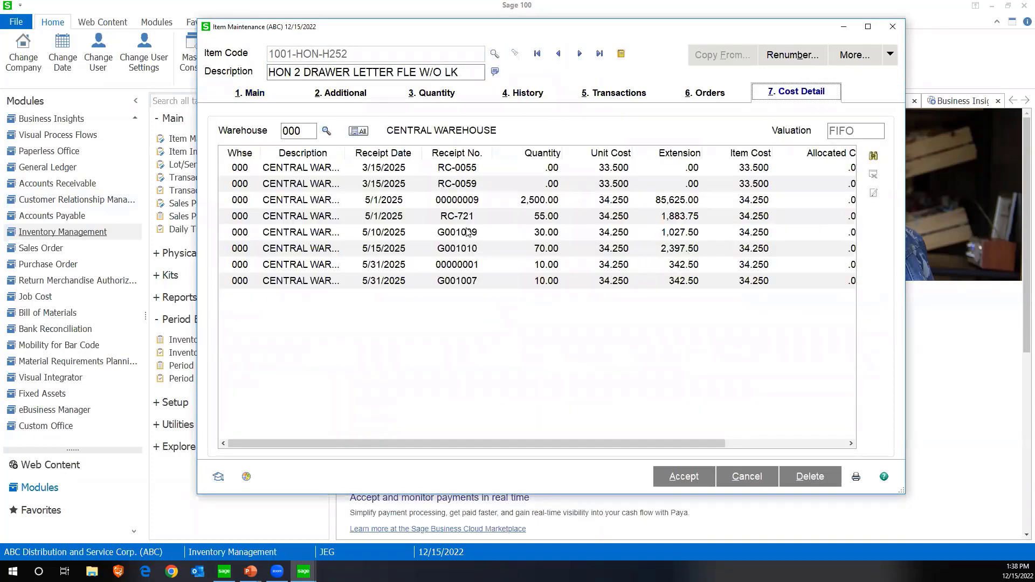
pyautogui.click(327, 131)
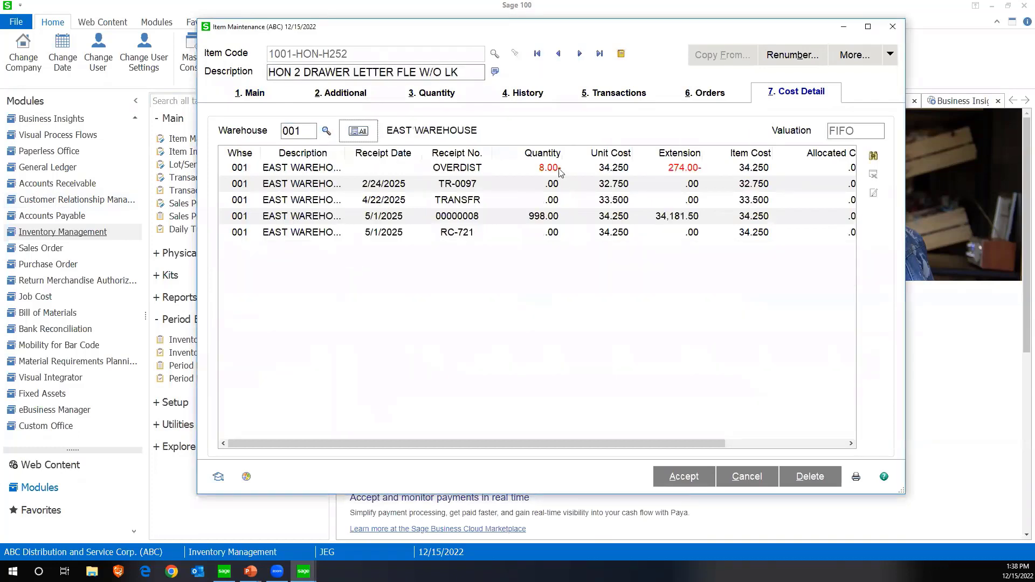
pyautogui.click(562, 172)
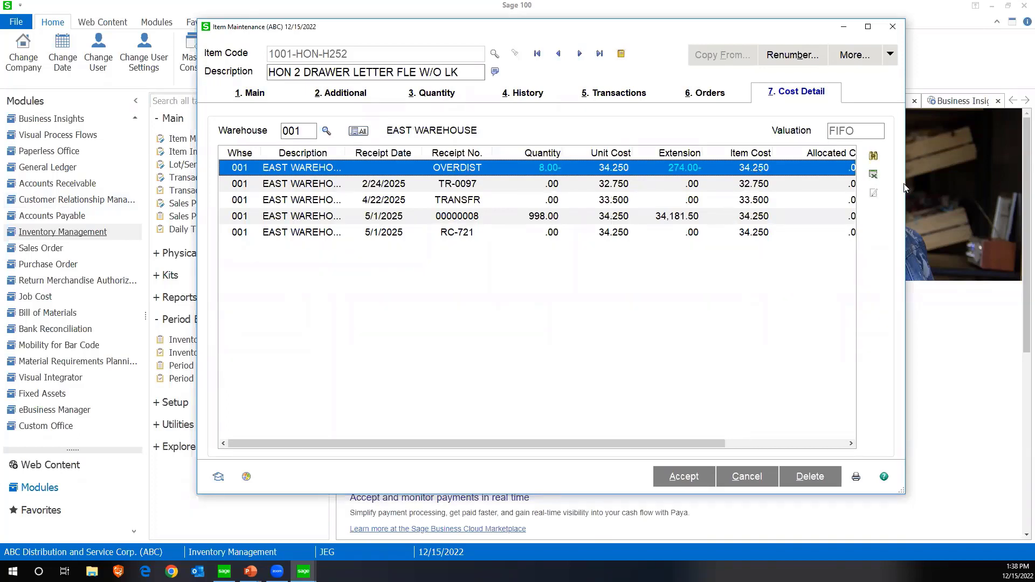
pyautogui.moveTo(905, 184); pyautogui.dragTo(954, 183)
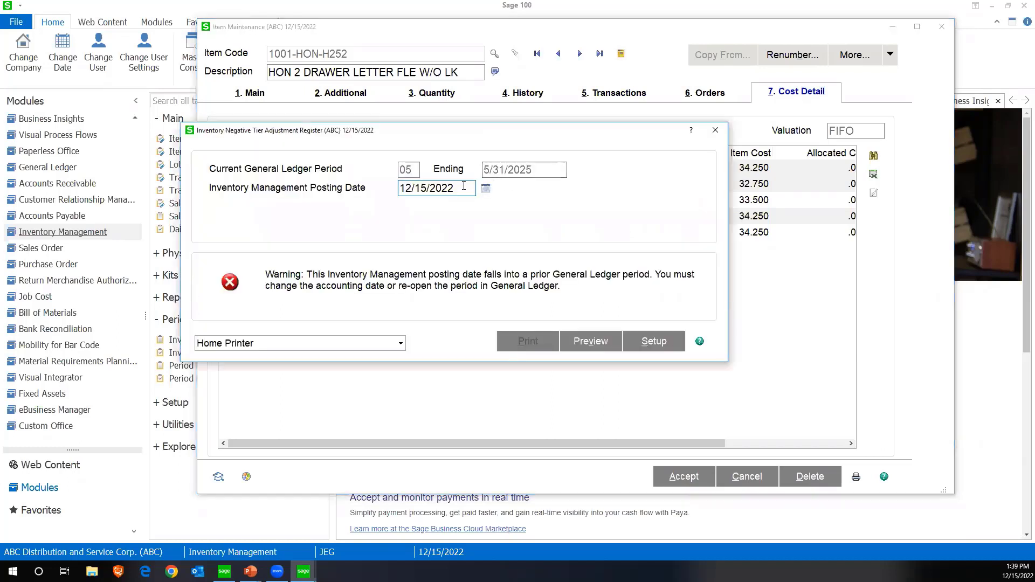
# Set the Inventory Management posting date to 12/15/2025 and preview the Inventory Negative Tier Adjustment Register at page width
pyautogui.press('BackSpace')
pyautogui.write('5')
pyautogui.press('Tab')
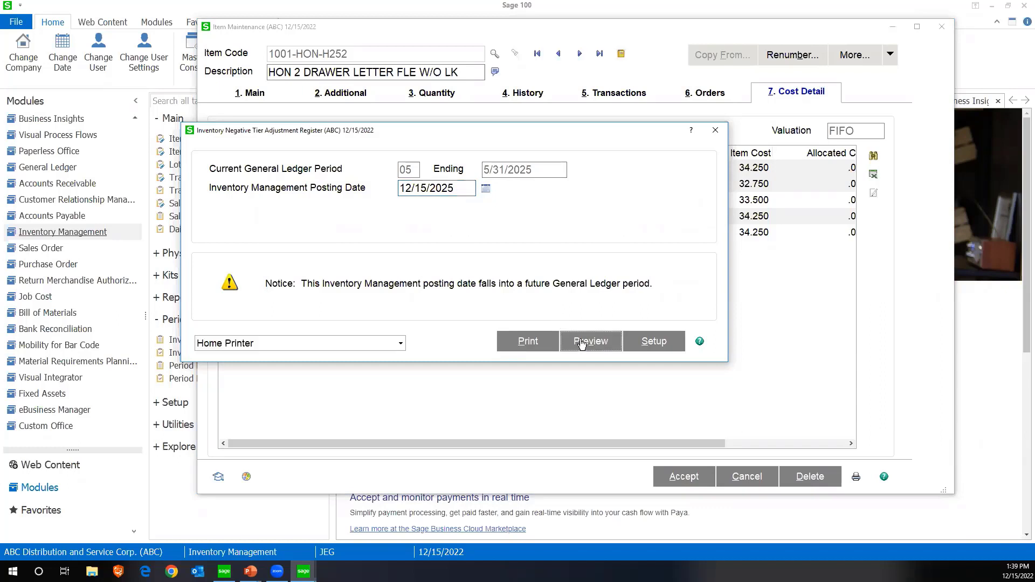
pyautogui.click(591, 342)
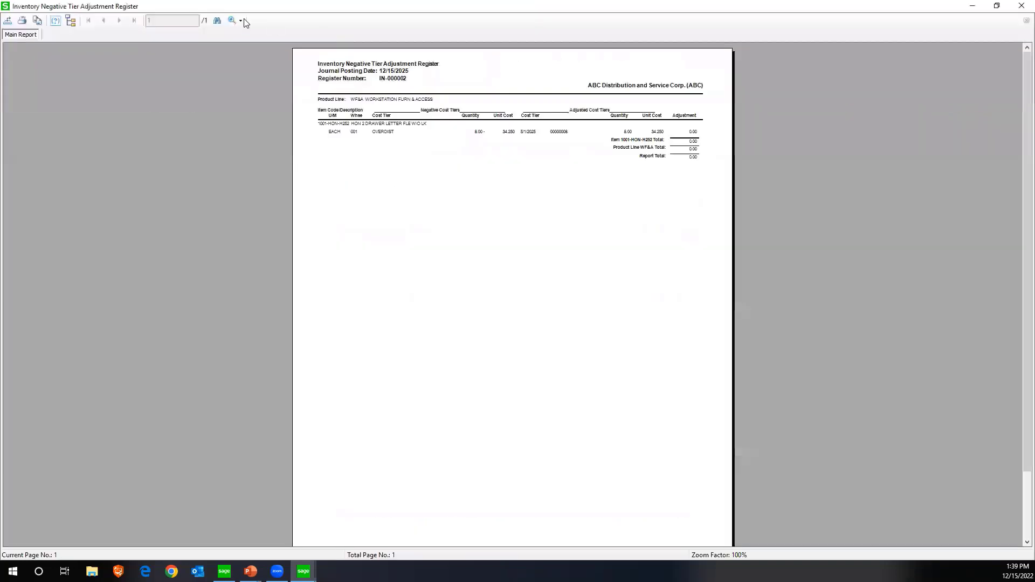
pyautogui.click(240, 21)
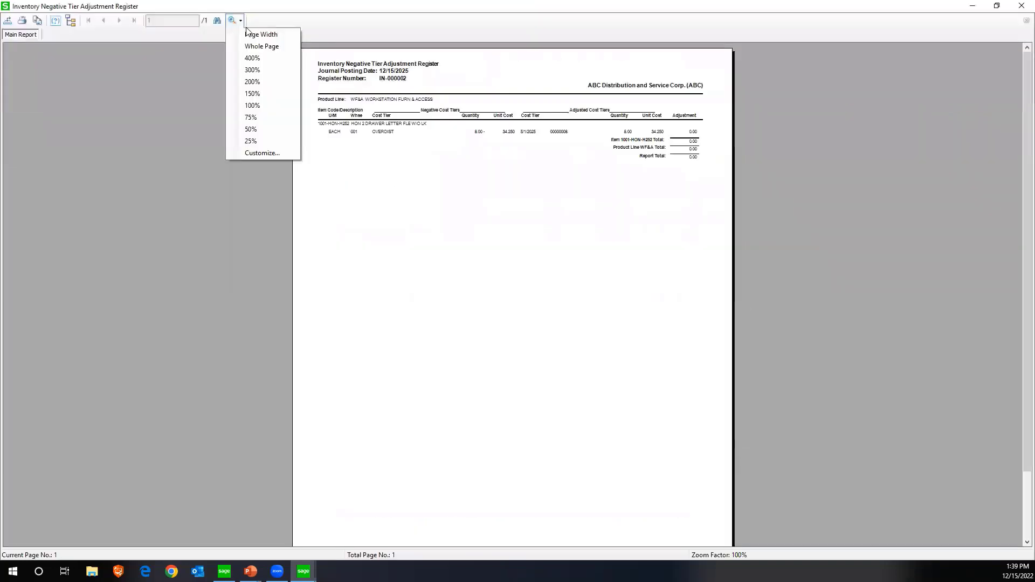
pyautogui.click(248, 34)
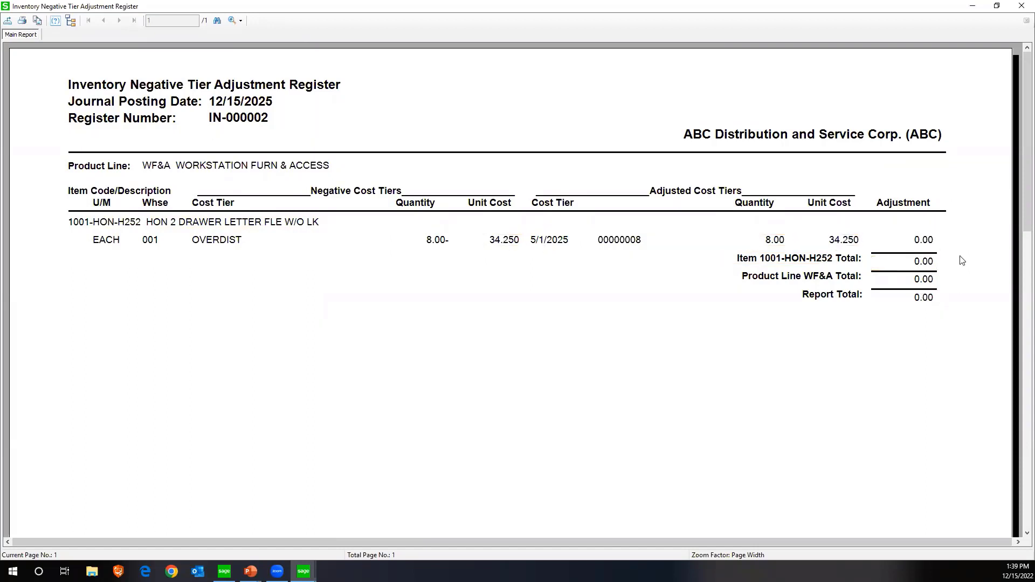
# Close the preview, update the Inventory Negative Tier Adjustment Register, and agree to print the Daily Transaction Register
pyautogui.click(1021, 6)
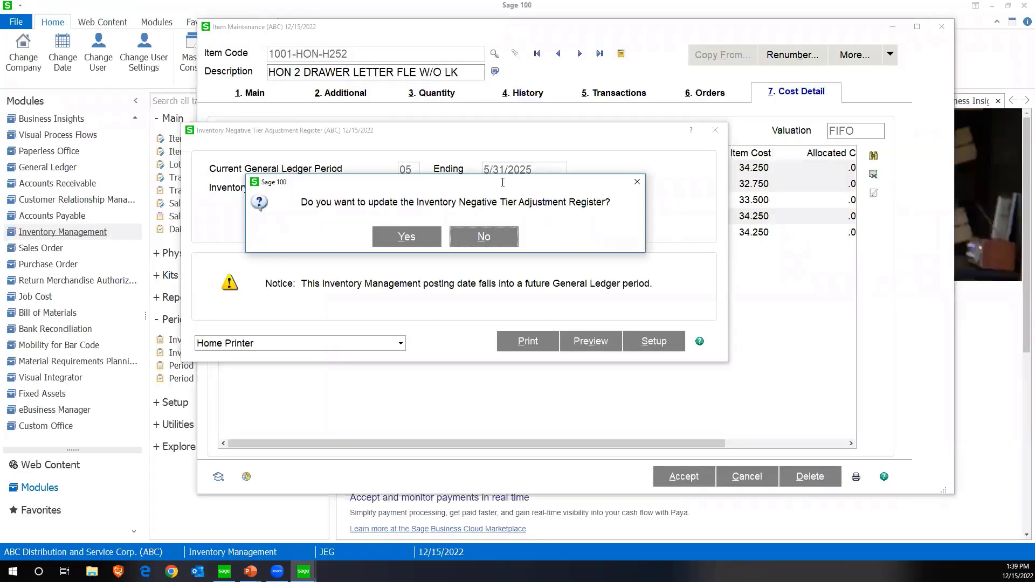
pyautogui.click(410, 237)
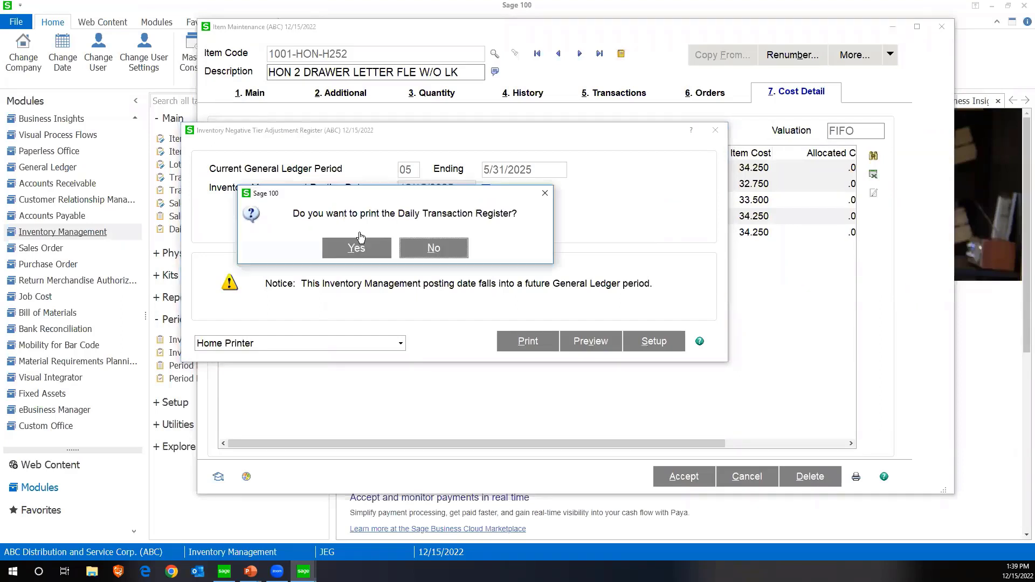
pyautogui.click(358, 247)
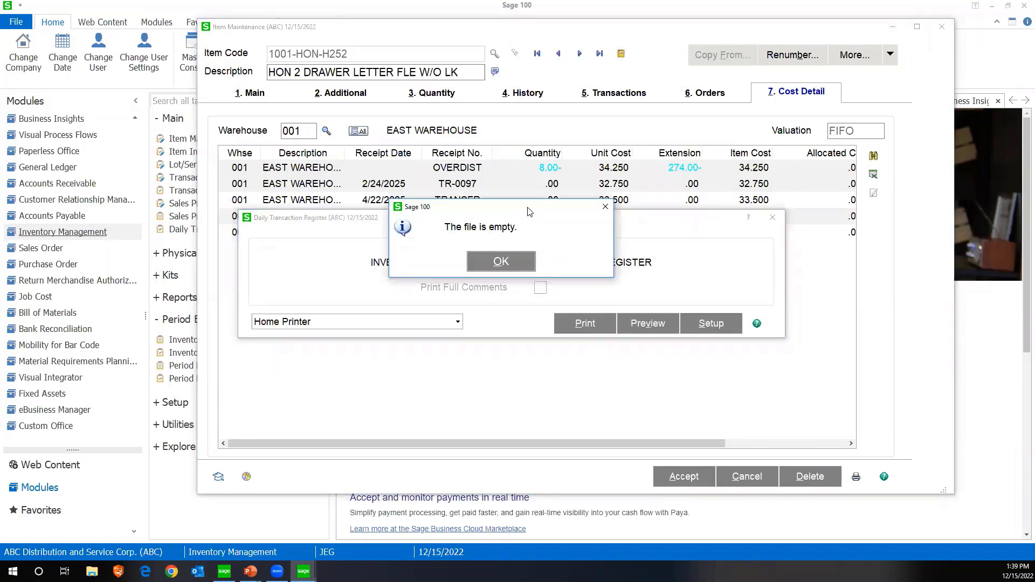
pyautogui.click(501, 265)
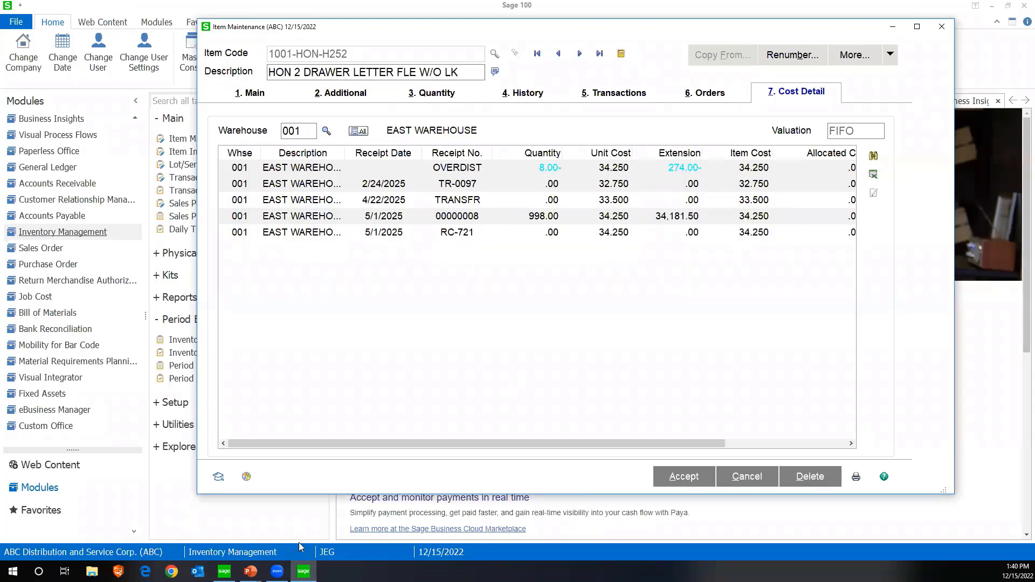
# Return to item 1001-HON-H252 and recheck the OVERDIST tier in its cost detail for warehouse 001
pyautogui.click(303, 572)
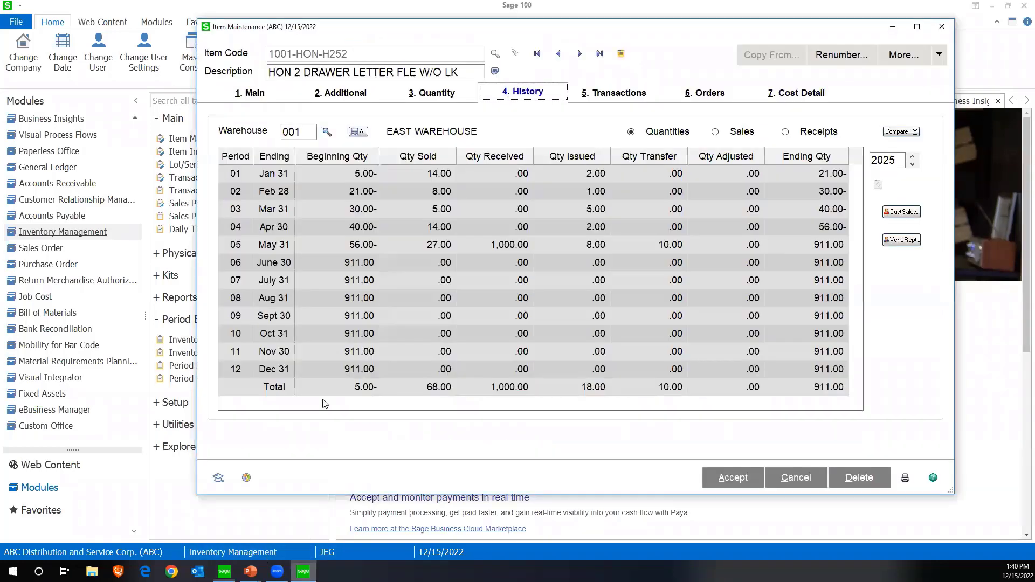
pyautogui.click(342, 97)
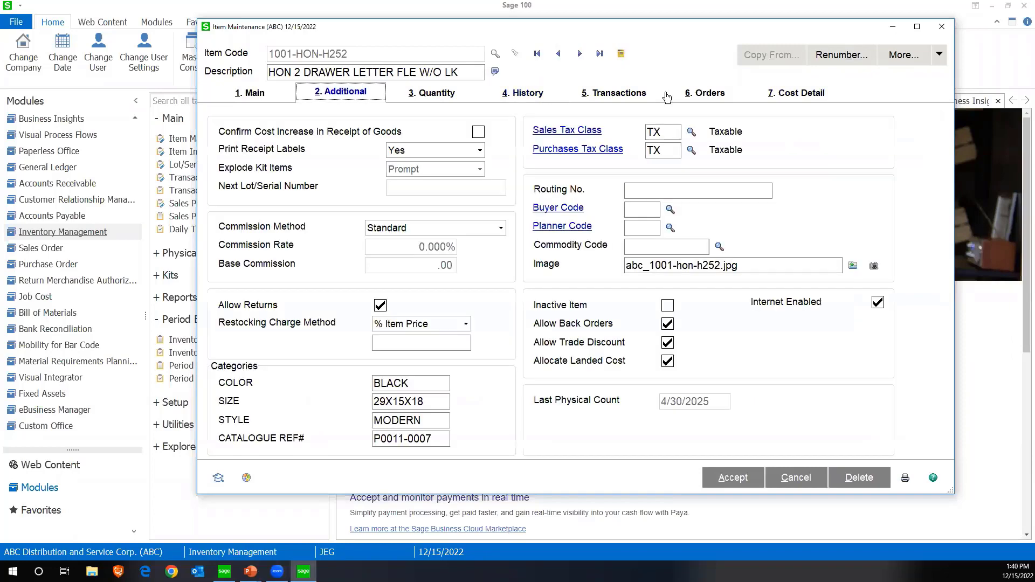
pyautogui.click(767, 98)
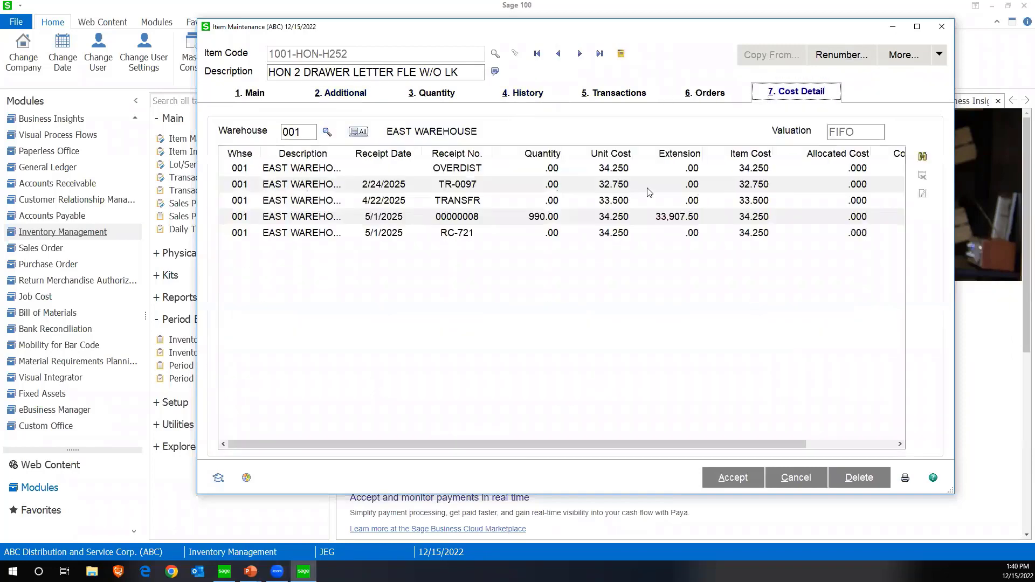
pyautogui.click(564, 172)
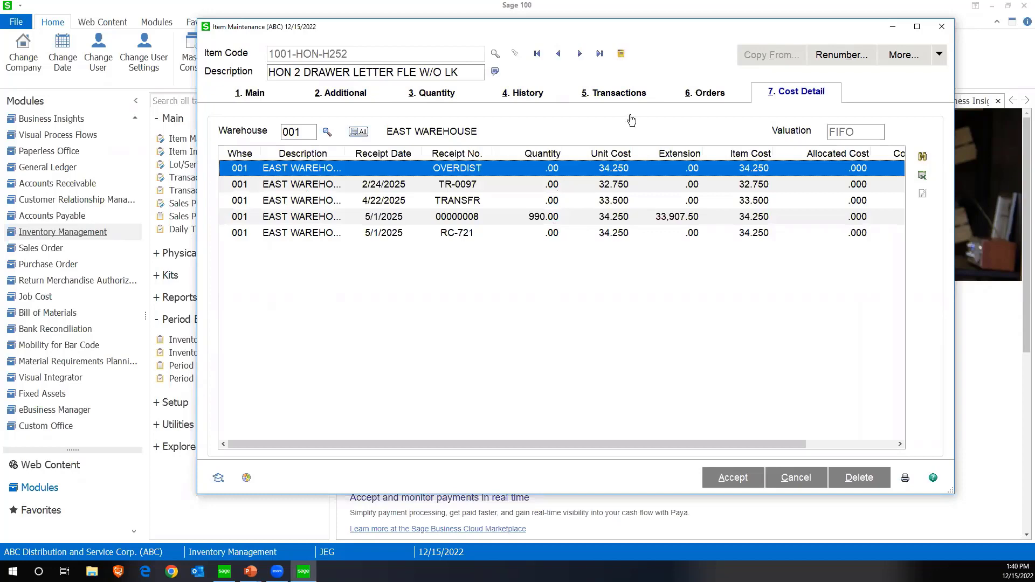
# List all transactions of item 1001-HON-H252 in warehouse 001, check the NEG TIER entries, and close Item Maintenance
pyautogui.click(606, 98)
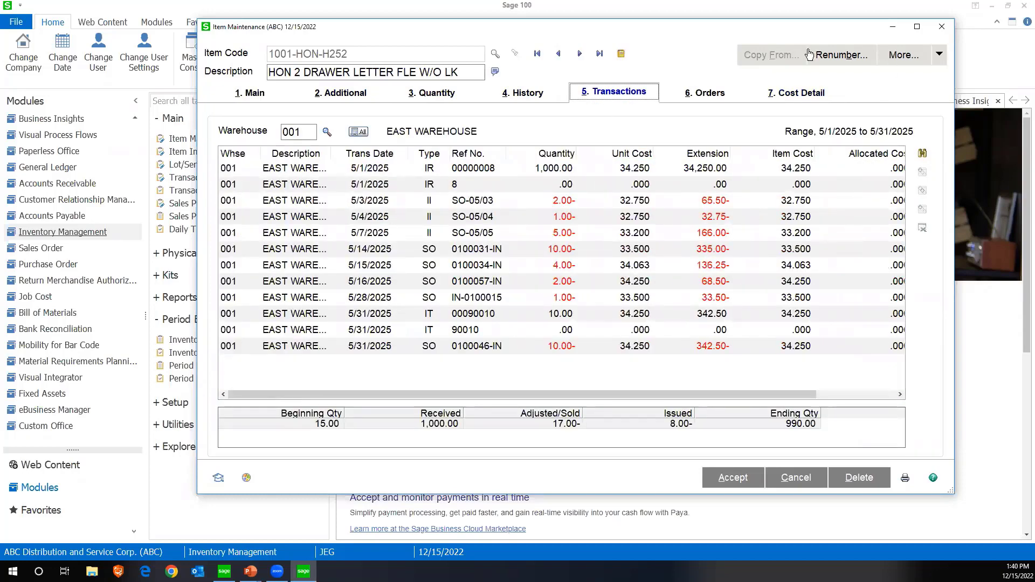
pyautogui.click(922, 154)
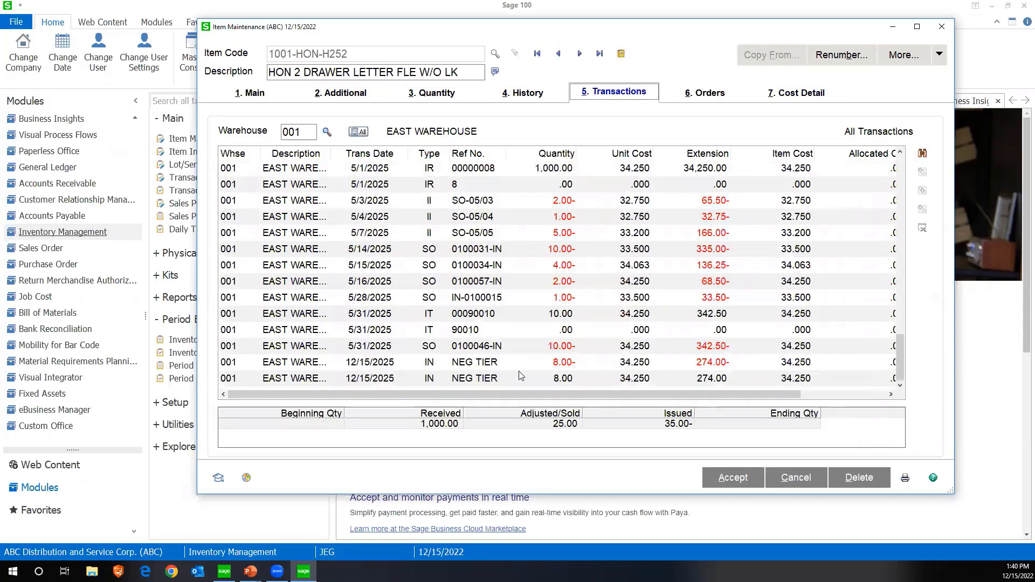
pyautogui.click(573, 361)
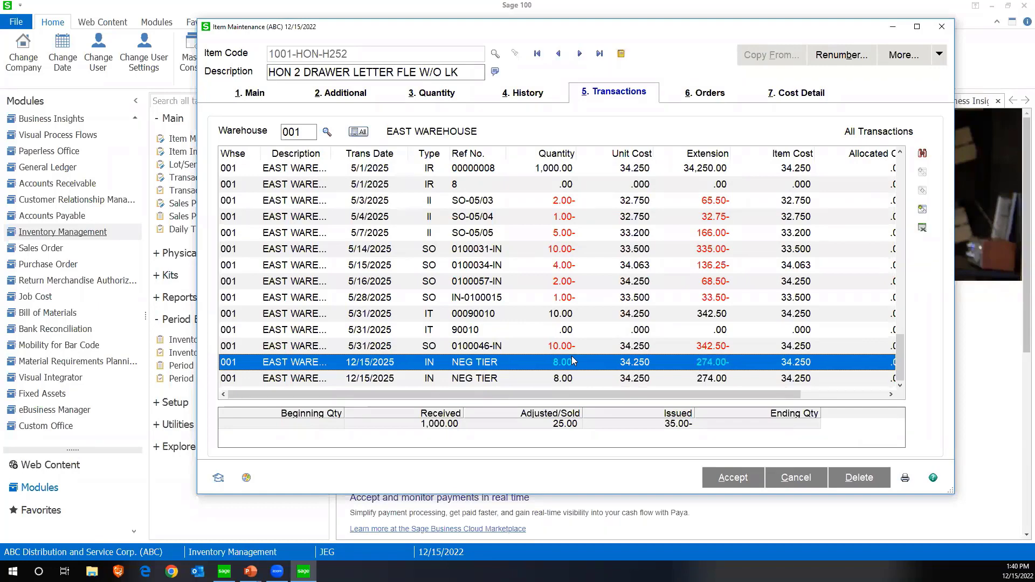
pyautogui.click(941, 27)
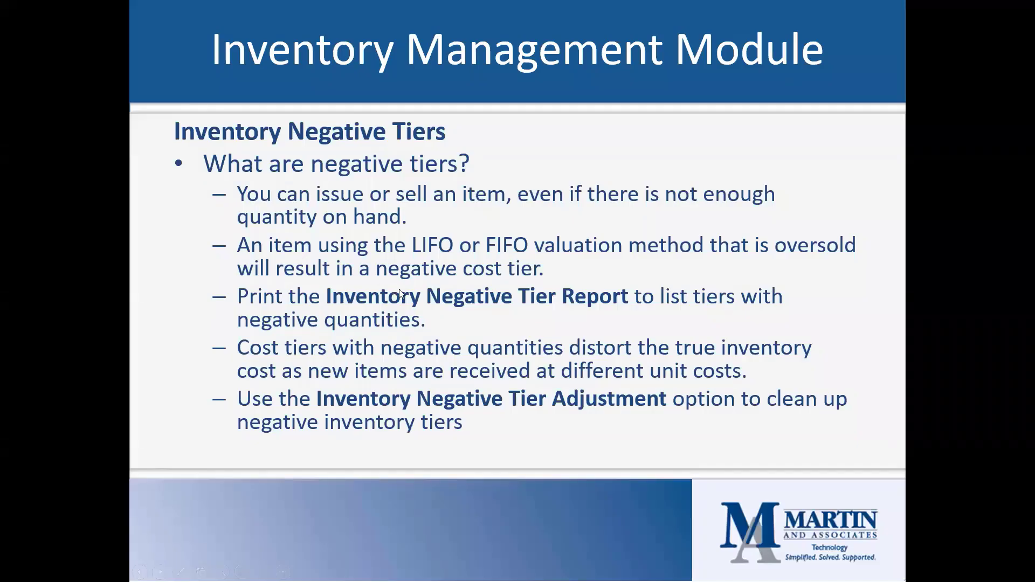
pyautogui.click(399, 289)
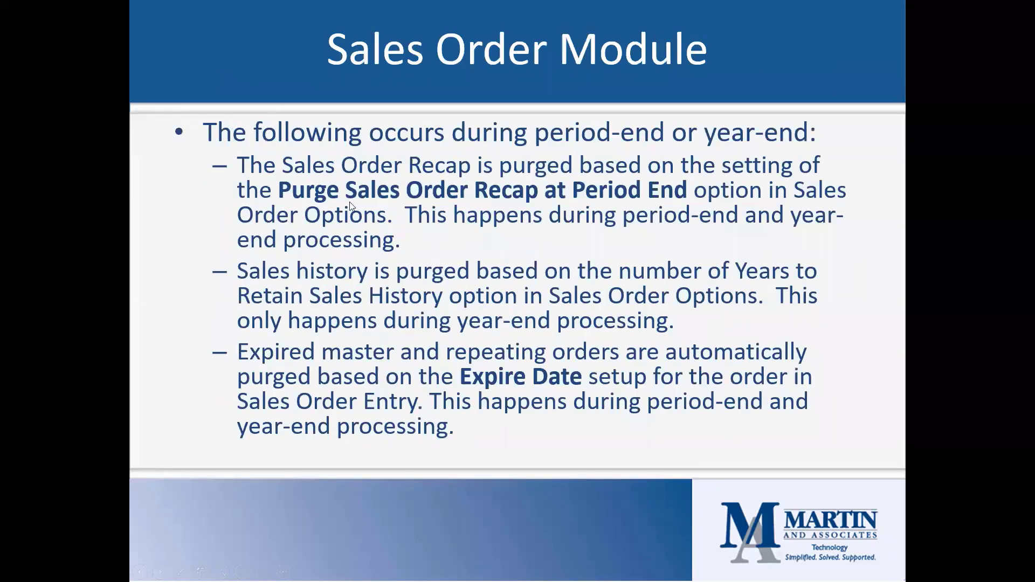